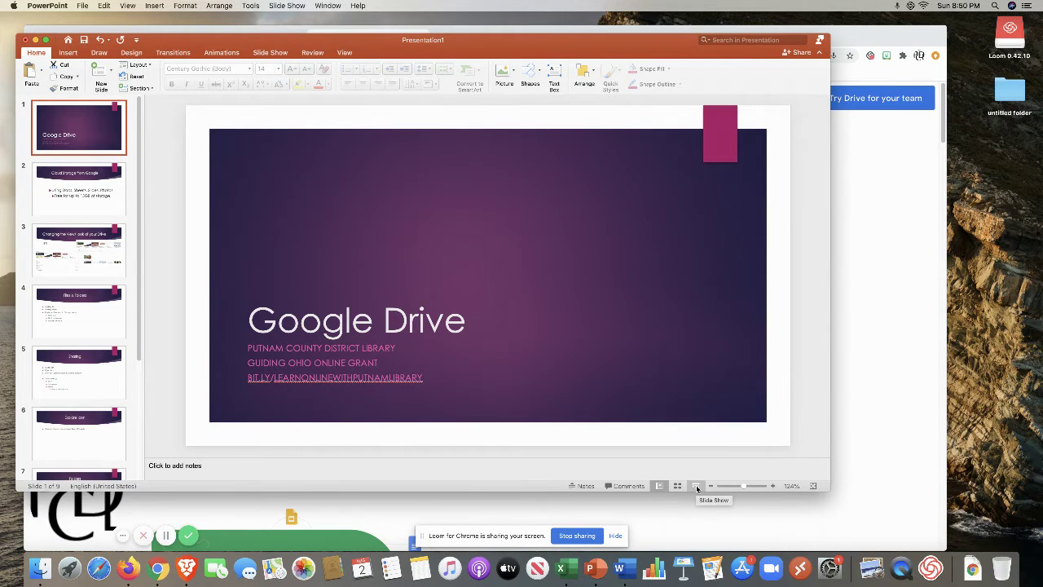
# - Present the Google Drive deck from its title slide to the Cloud Storage from Google slide, and end the show
pyautogui.click(696, 485)
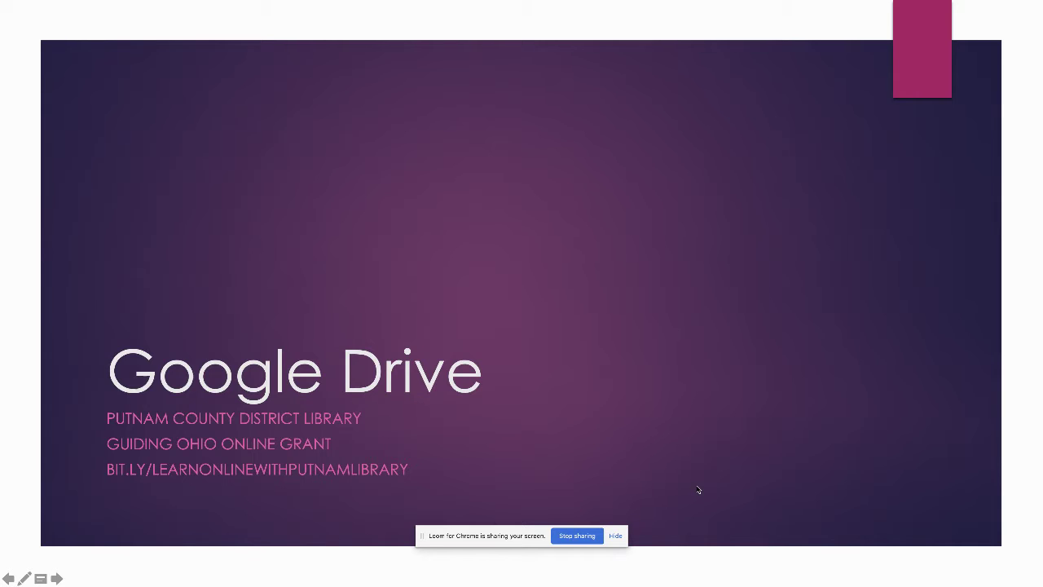
pyautogui.click(732, 273)
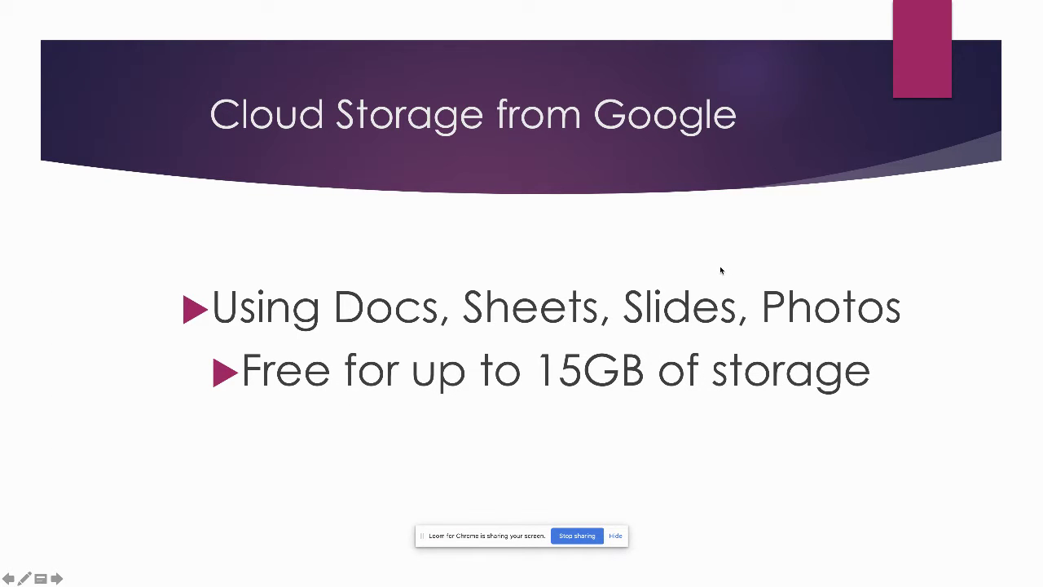
pyautogui.press('Escape')
# - Switch to Chrome and go to My Drive from the Google Drive landing page
pyautogui.click(891, 216)
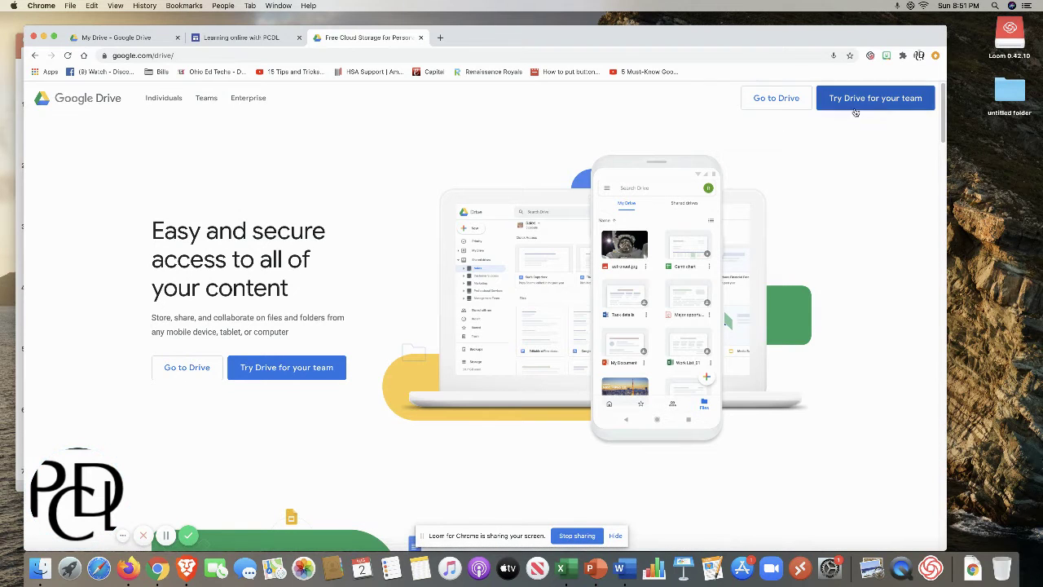
pyautogui.click(783, 98)
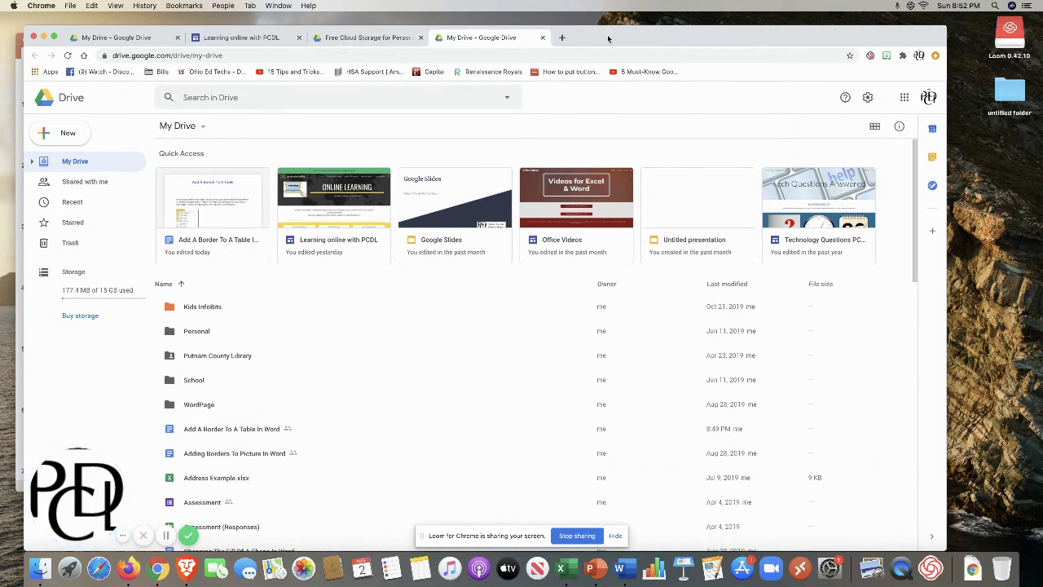
# - Switch to PowerPoint and show slide 3, Changing the view/ look of your Drive
pyautogui.moveTo(608, 39); pyautogui.dragTo(627, 129)
pyautogui.click(576, 42)
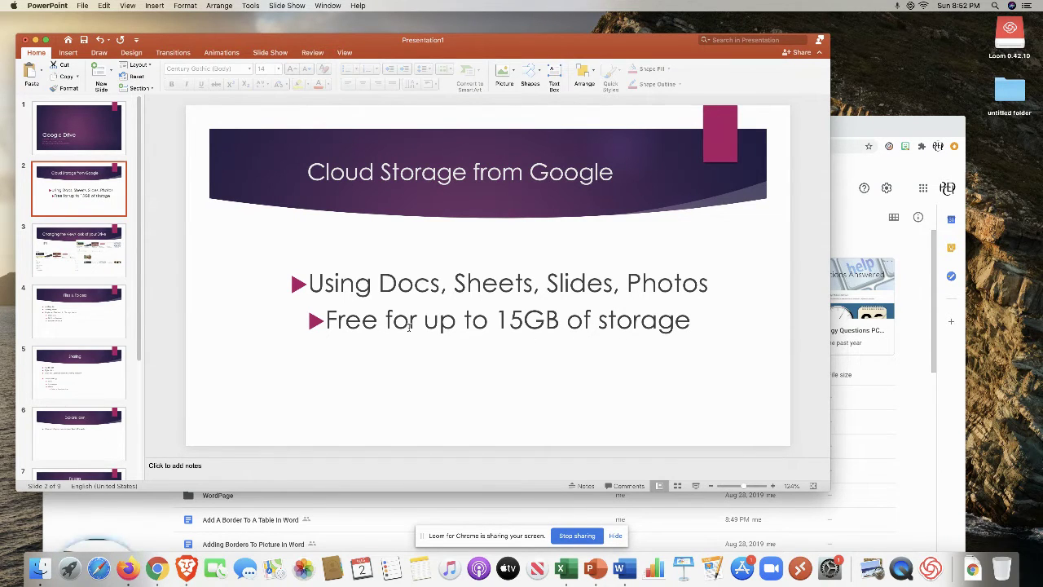
pyautogui.click(91, 250)
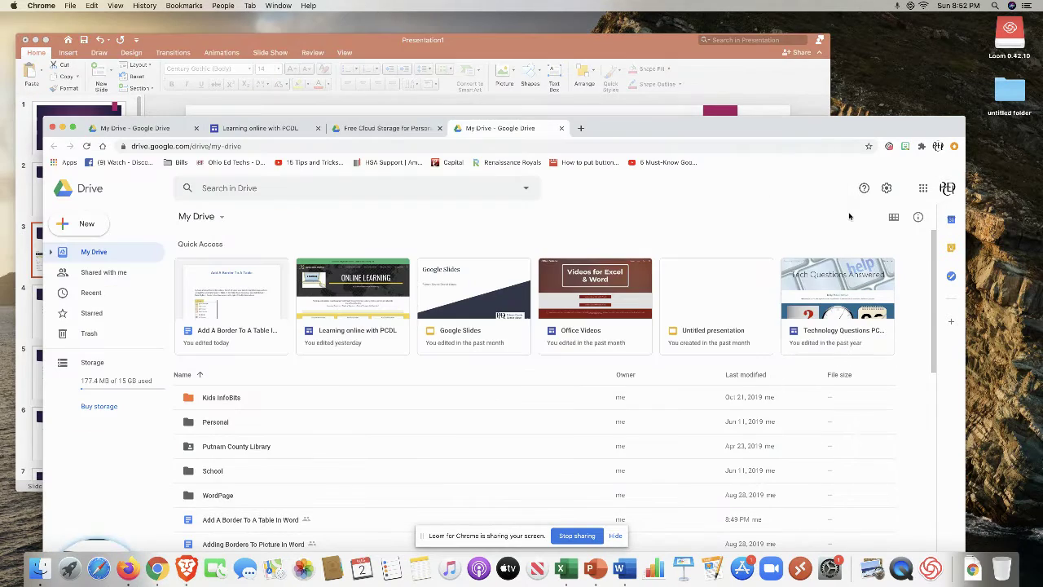
# - Return to the Chrome window and open Drive through the Google apps launcher
pyautogui.click(848, 213)
pyautogui.moveTo(774, 132); pyautogui.dragTo(786, 42)
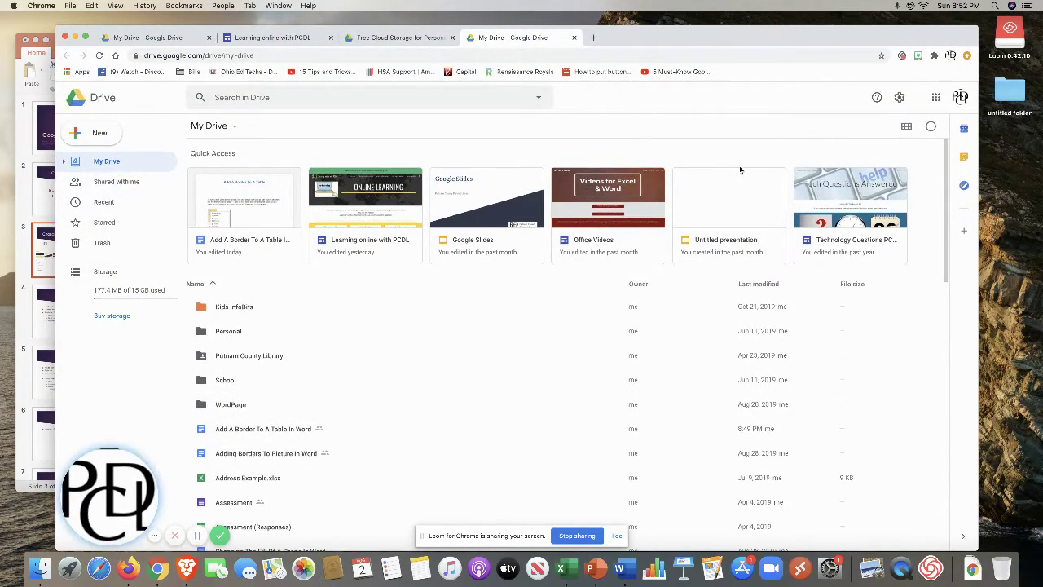
pyautogui.click(937, 98)
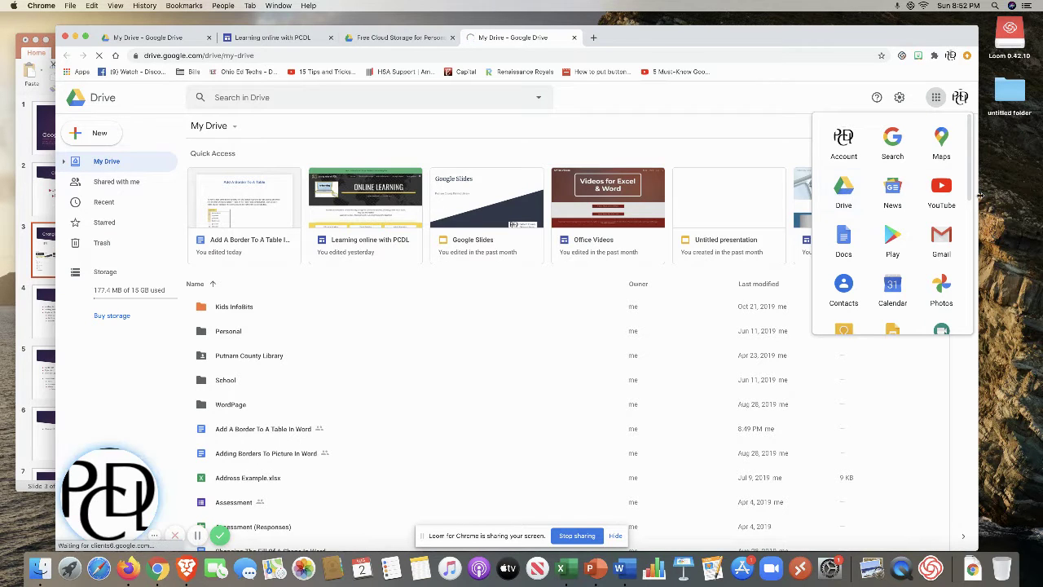
pyautogui.click(846, 191)
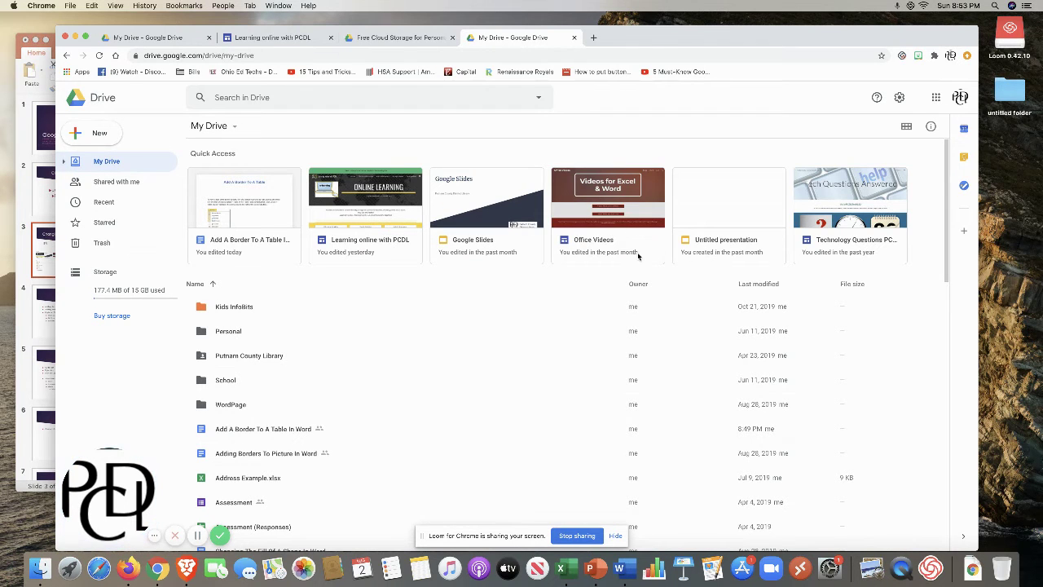
# - Show the My Drive files in grid layout and return them to list layout
pyautogui.click(906, 128)
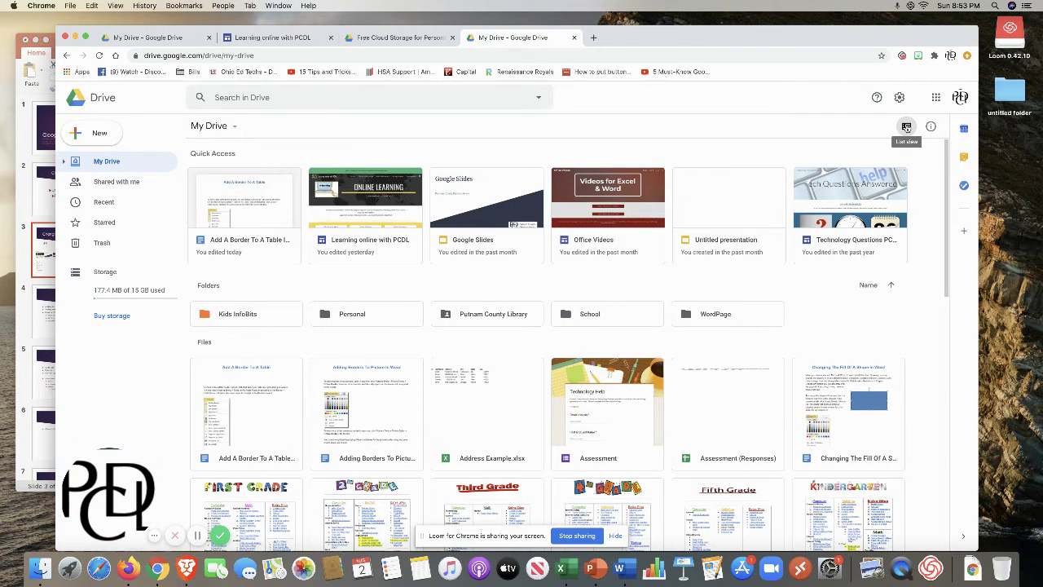
pyautogui.click(906, 127)
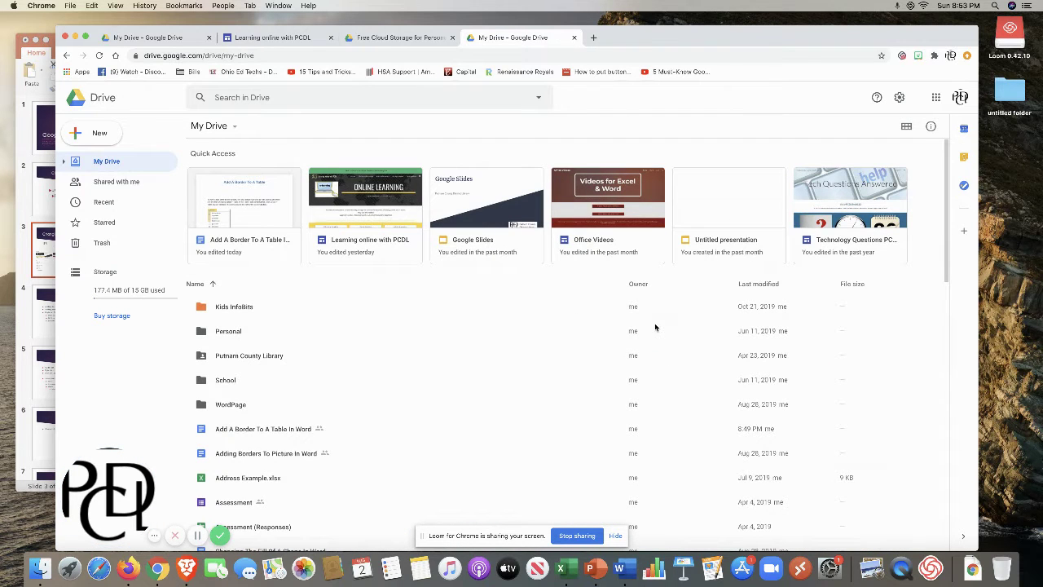
# - View the Shared with me files and return to My Drive
pyautogui.click(106, 165)
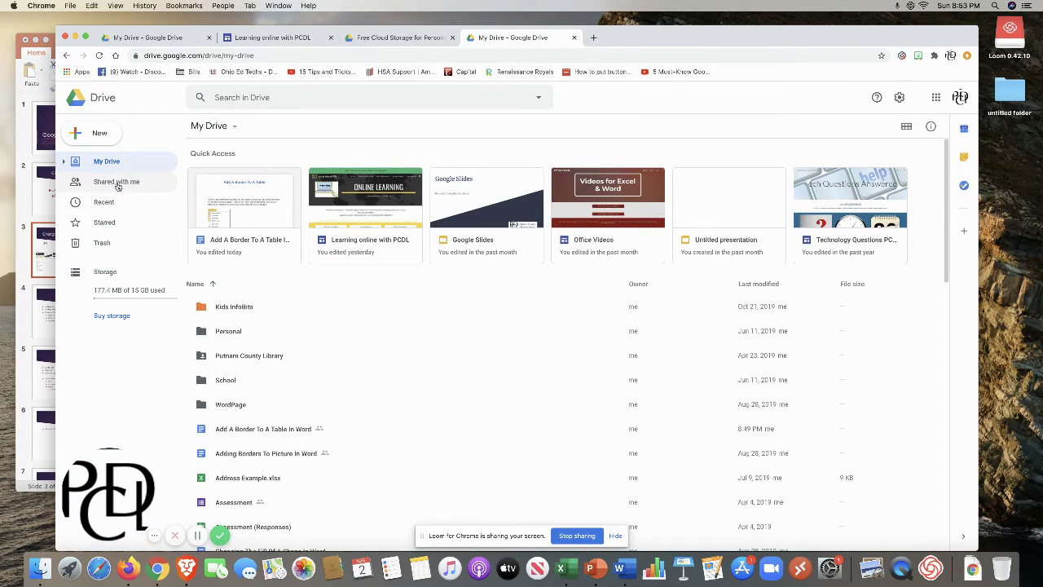
pyautogui.click(119, 182)
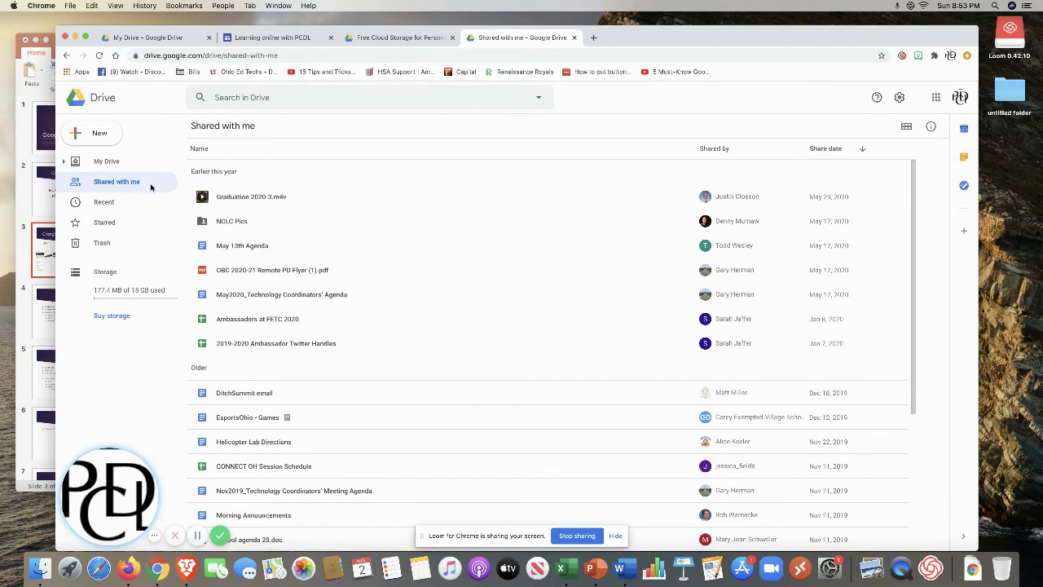
pyautogui.click(110, 162)
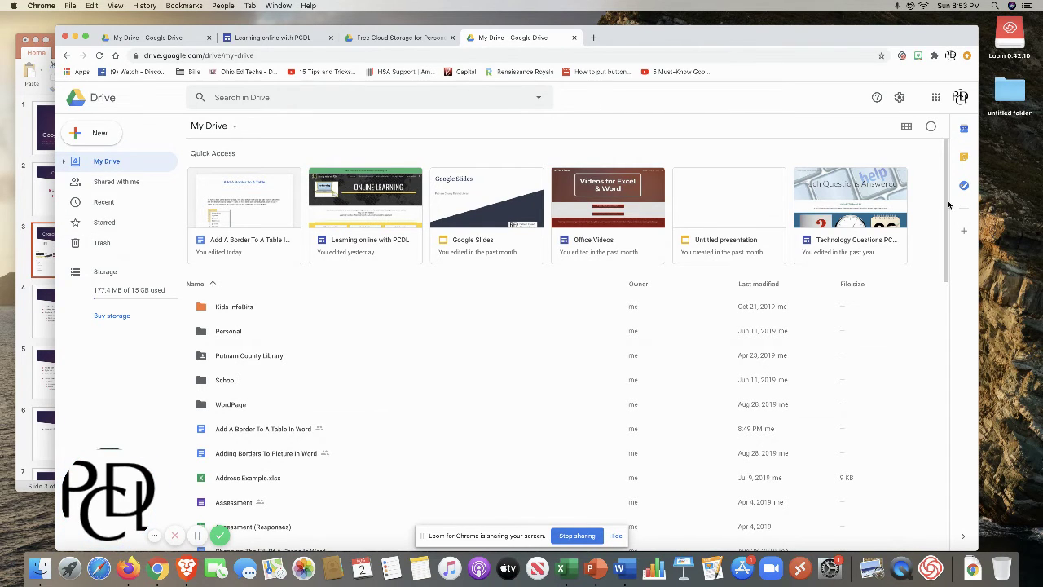
# - Select the Add A Border To A Table In Word document, view the Starred files, and return to My Drive
pyautogui.moveTo(945, 205); pyautogui.dragTo(945, 247)
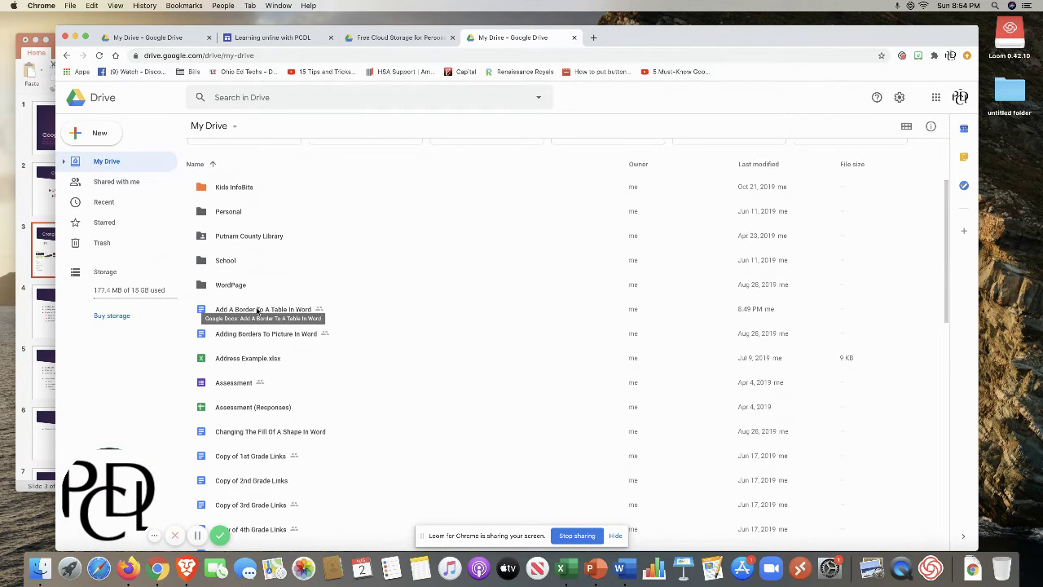
pyautogui.click(258, 310)
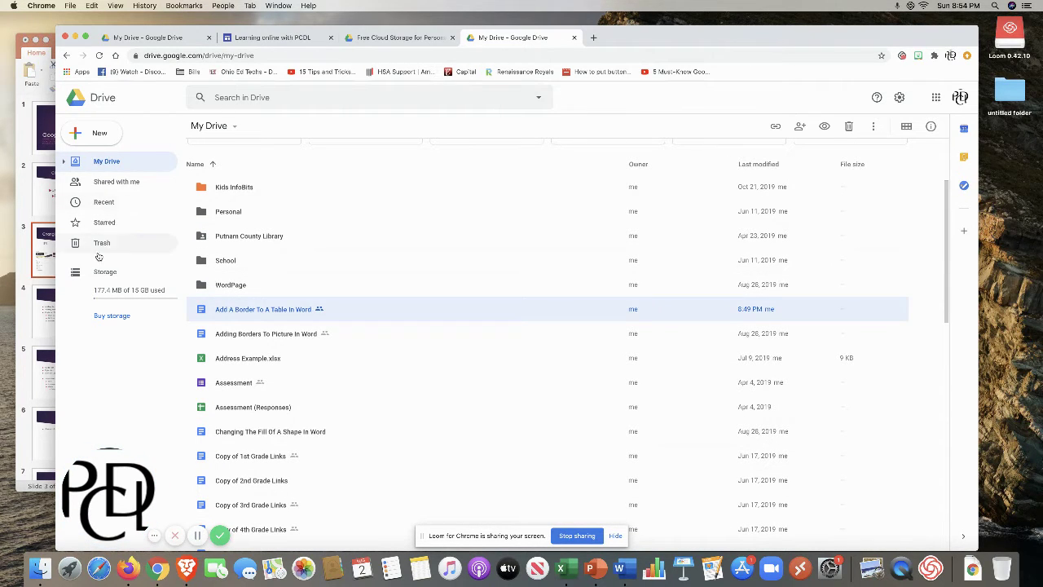
pyautogui.click(98, 225)
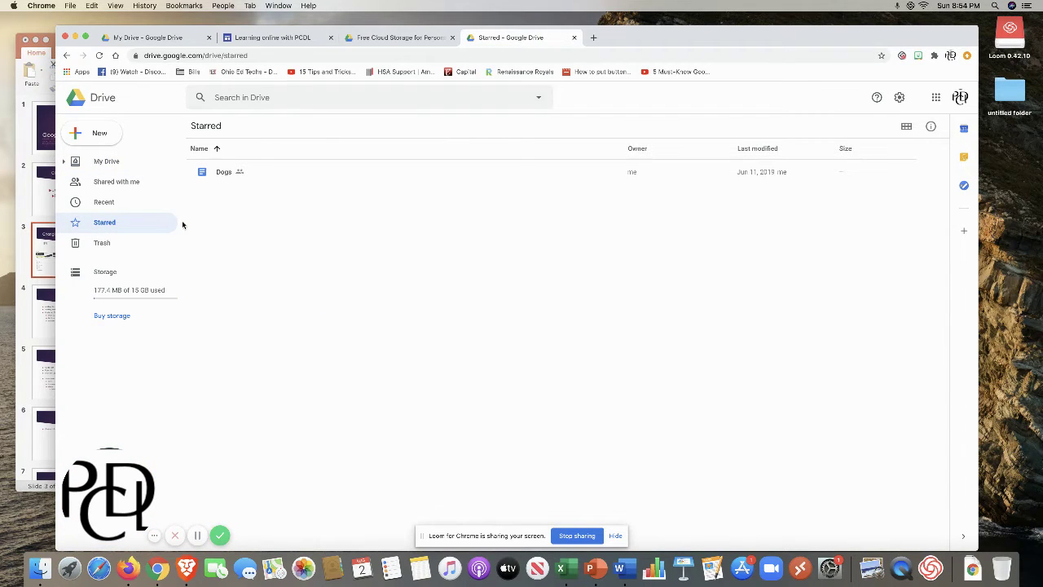
pyautogui.click(66, 55)
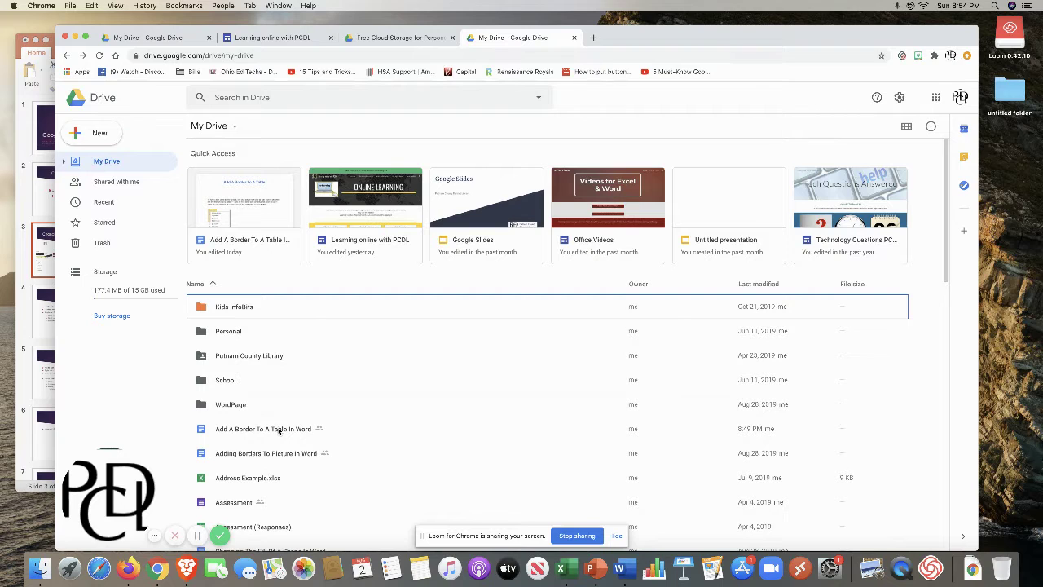
# - Add the Add A Border To A Table In Word document to Starred and check it in the Starred list
pyautogui.rightClick(279, 430)
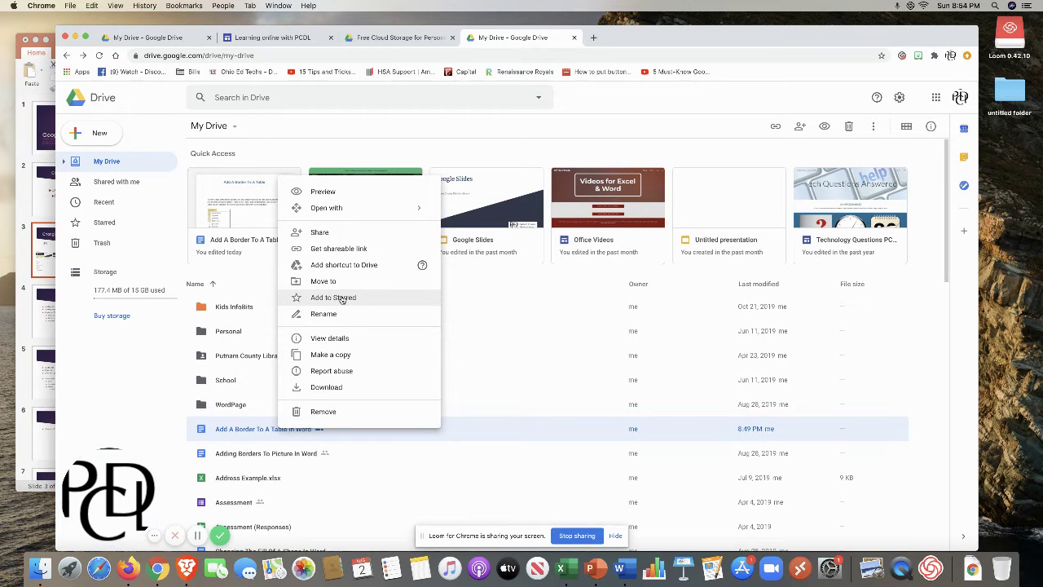
pyautogui.click(341, 299)
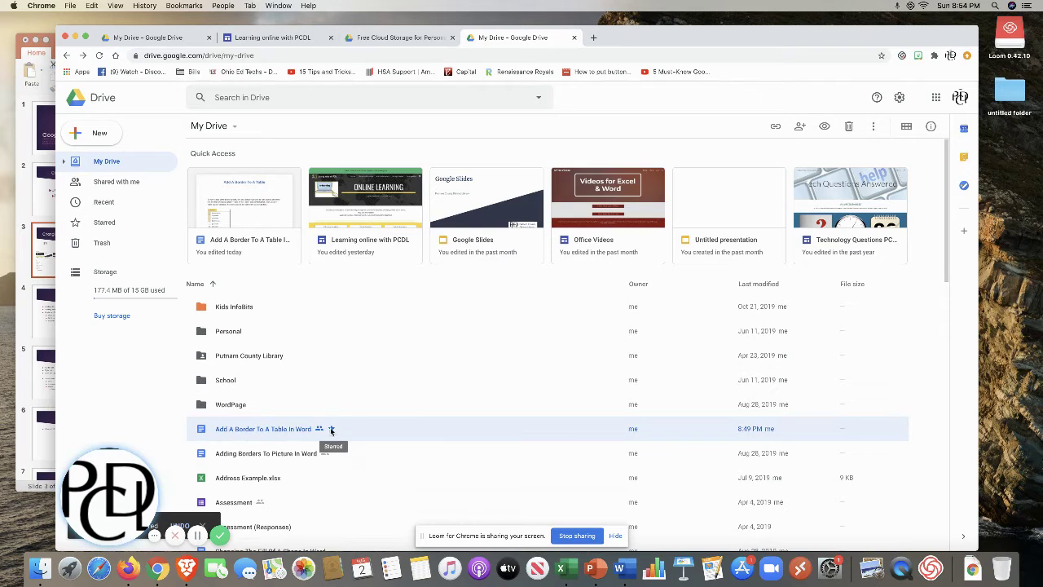
pyautogui.click(106, 223)
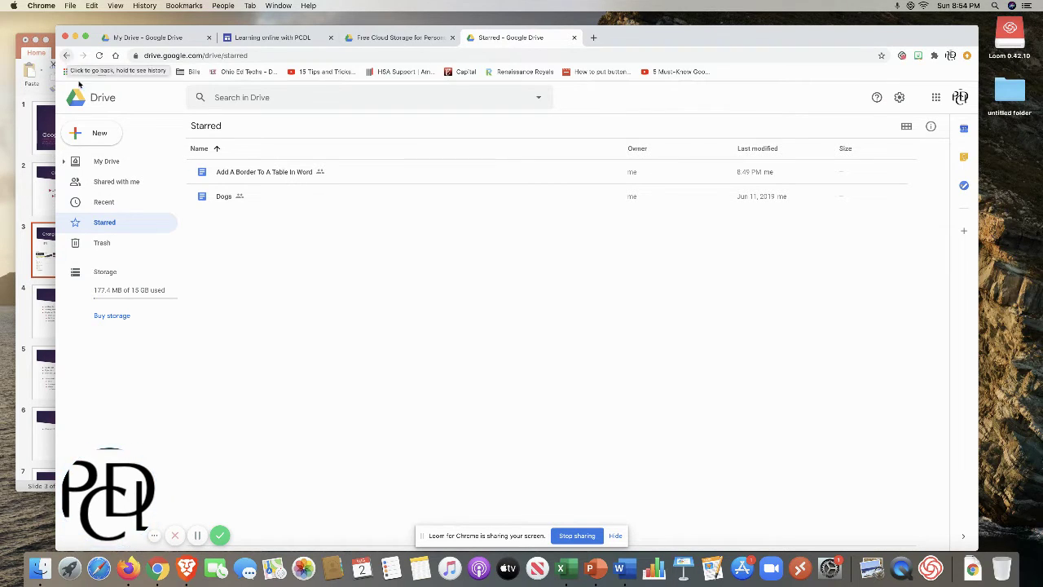
pyautogui.click(110, 163)
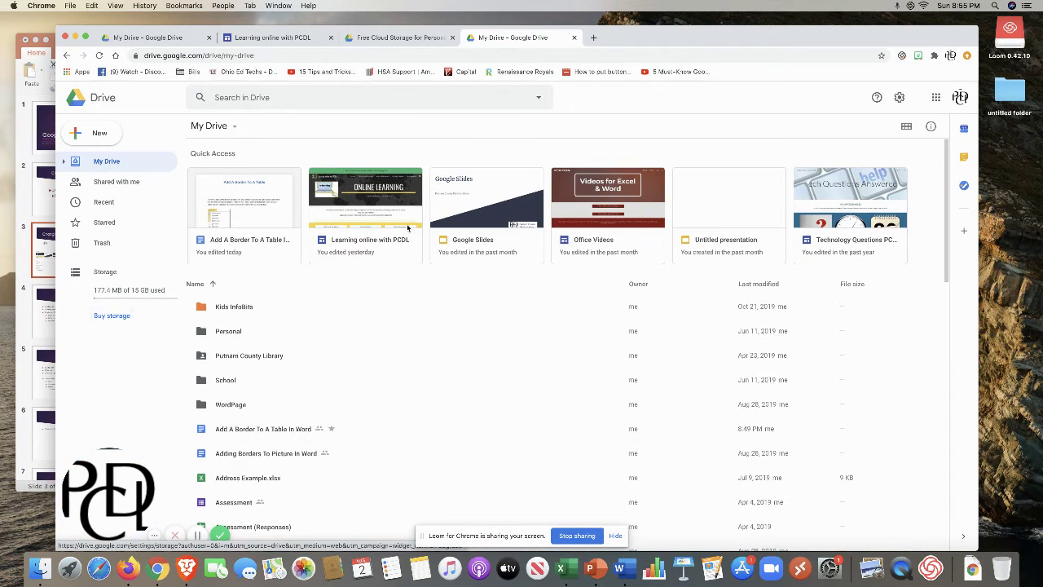
# - Switch to PowerPoint and show slide 4, Files & Folders
pyautogui.moveTo(649, 39); pyautogui.dragTo(653, 64)
pyautogui.click(606, 43)
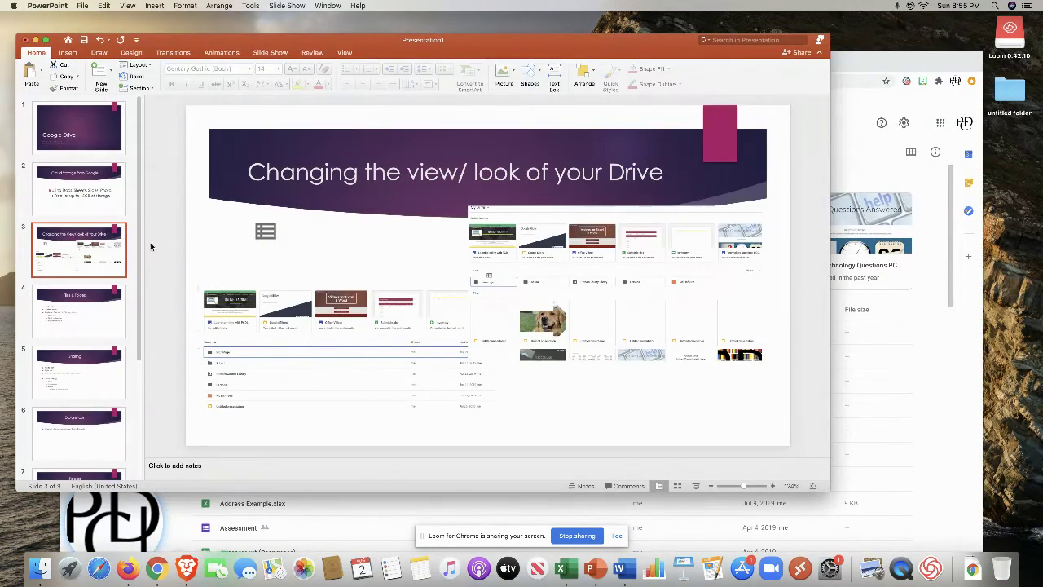
pyautogui.click(92, 308)
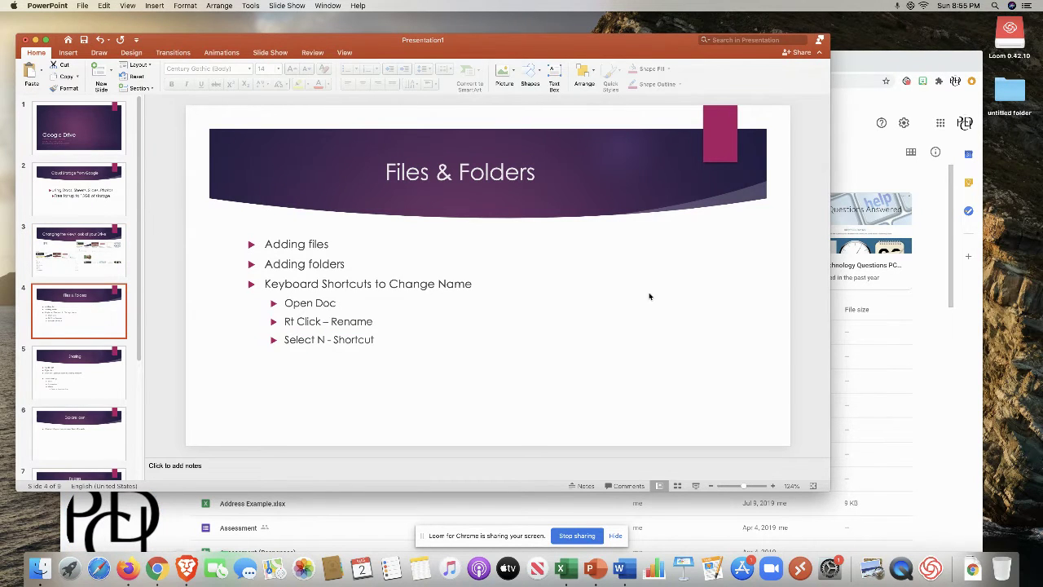
# - Return to Drive in Chrome and examine the options for creating and uploading new files and folders
pyautogui.click(886, 306)
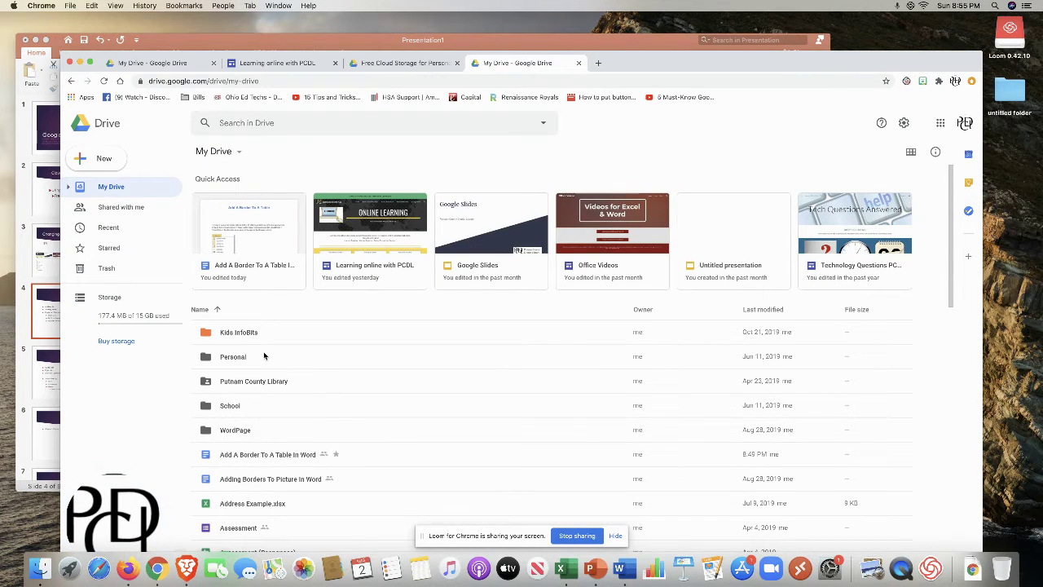
pyautogui.click(102, 158)
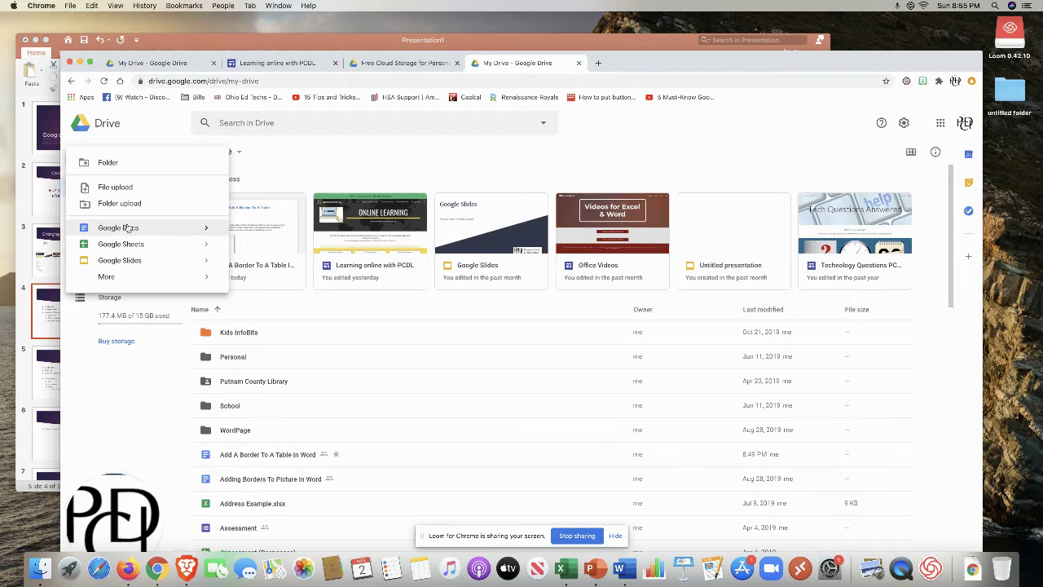
pyautogui.moveTo(111, 279)
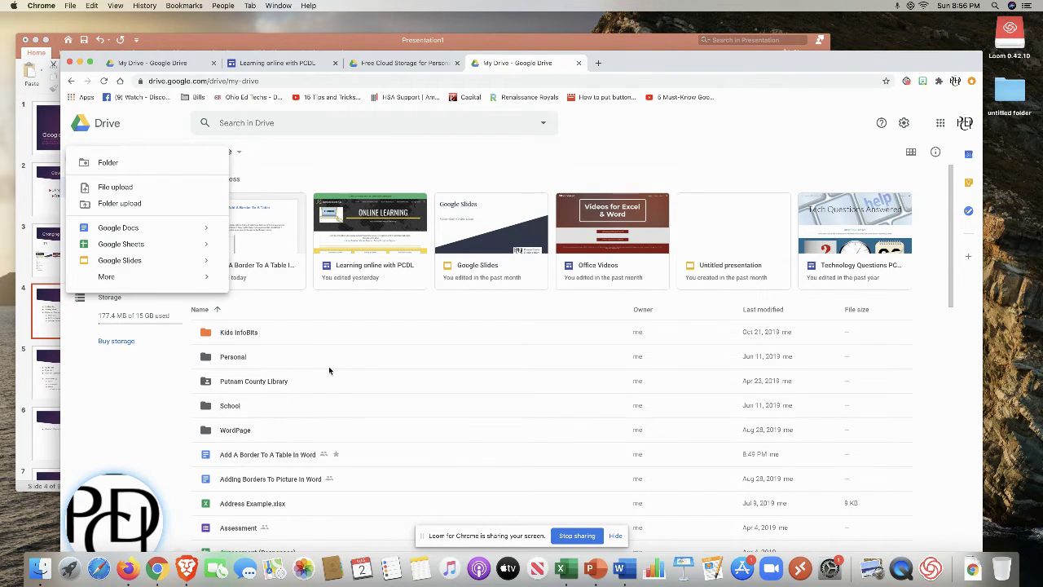
# - Examine the actions available for the Kids InfoBits folder, then open its Rename dialog and cancel it
pyautogui.click(242, 334)
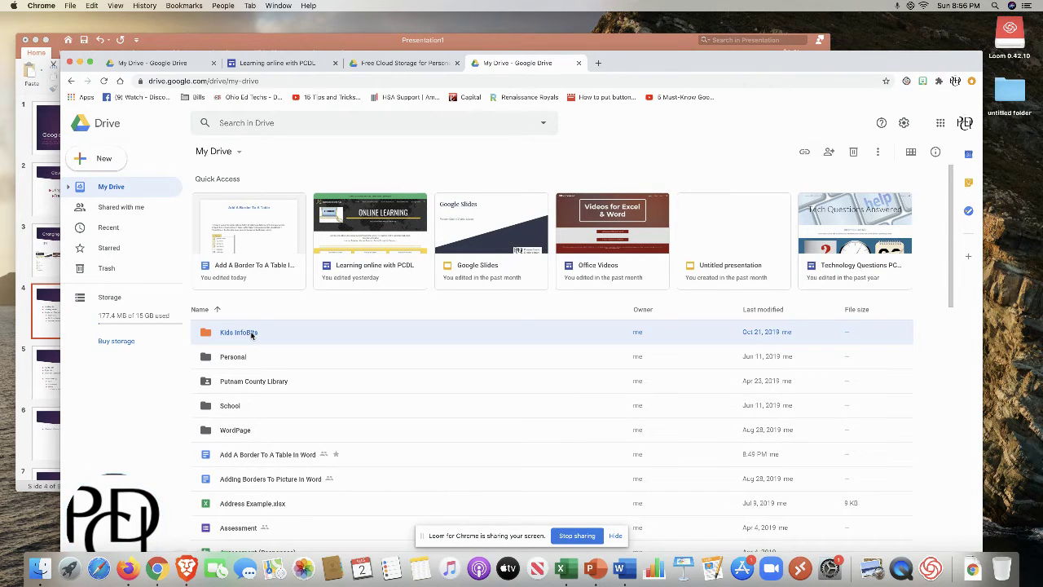
pyautogui.click(257, 332)
pyautogui.rightClick(257, 333)
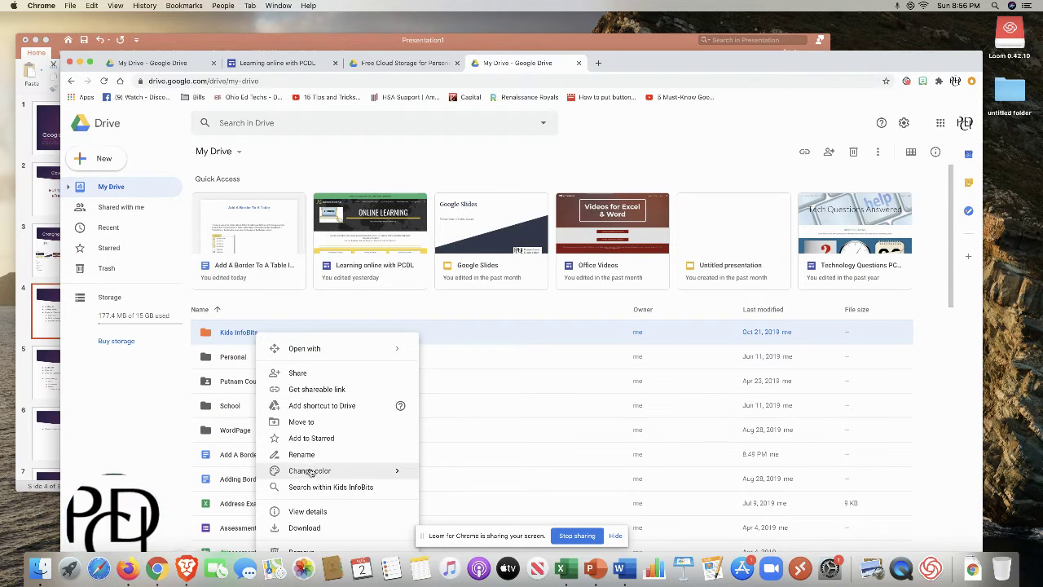
pyautogui.moveTo(311, 474)
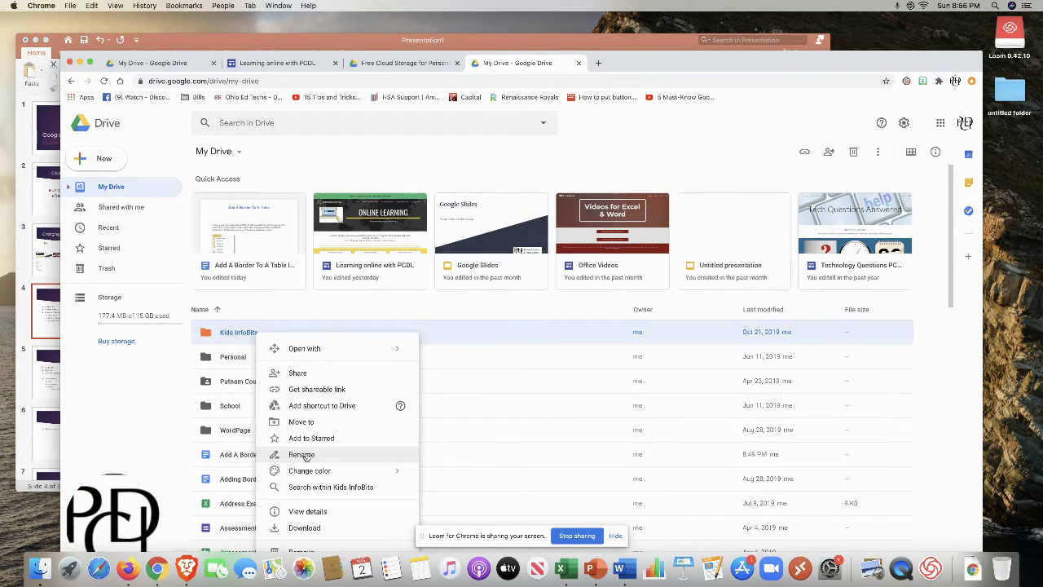
pyautogui.click(456, 329)
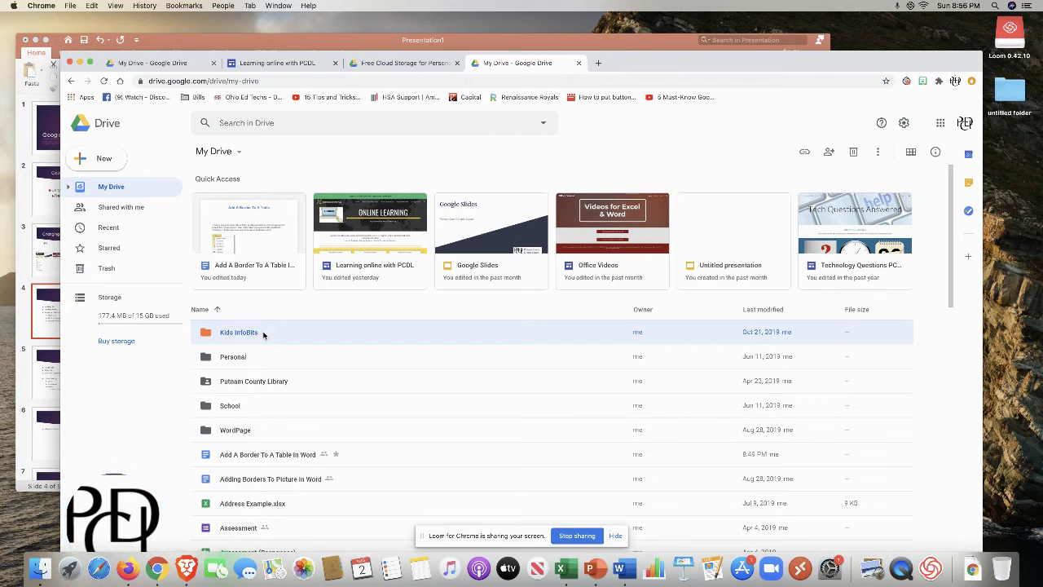
pyautogui.press('n')
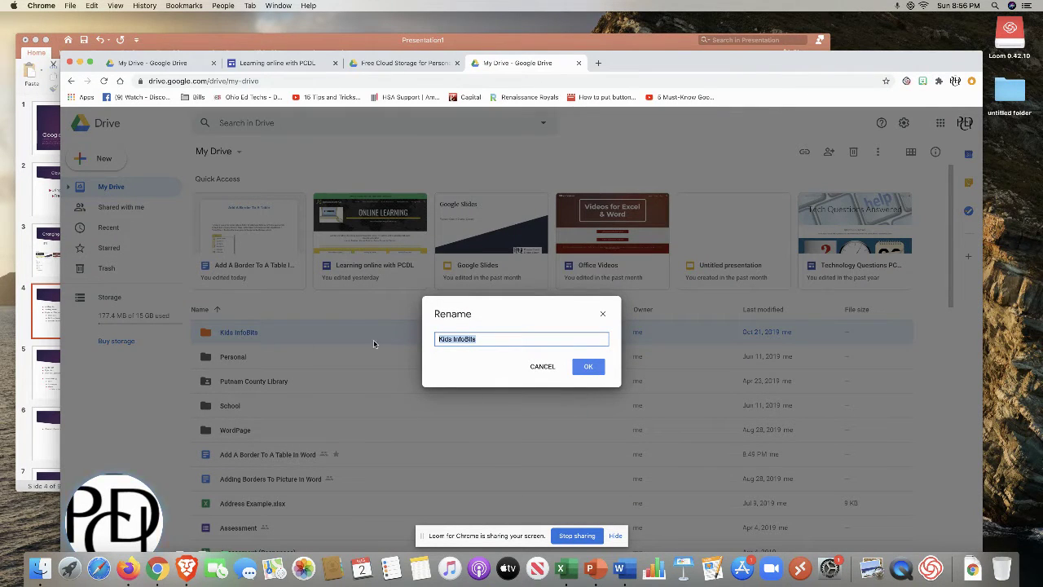
pyautogui.click(540, 366)
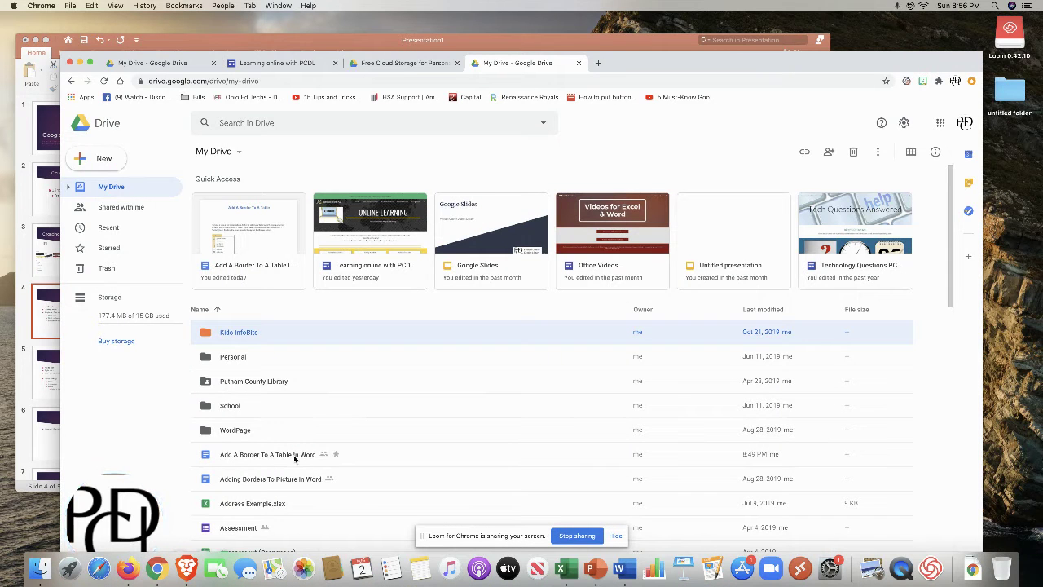
# - Examine the actions available for the Add A Border To A Table In Word document and open its Rename dialog
pyautogui.click(294, 458)
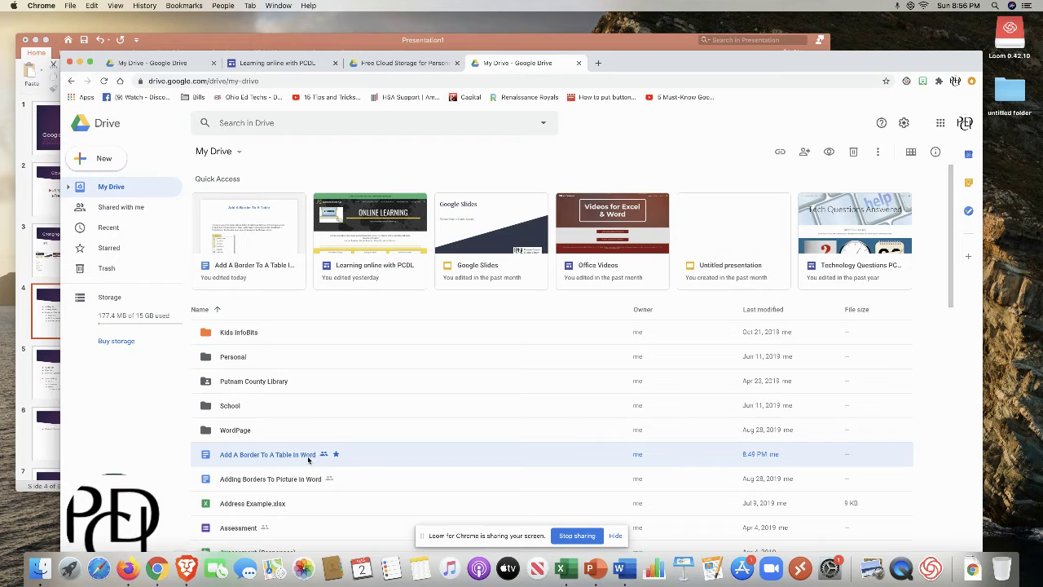
pyautogui.click(300, 456)
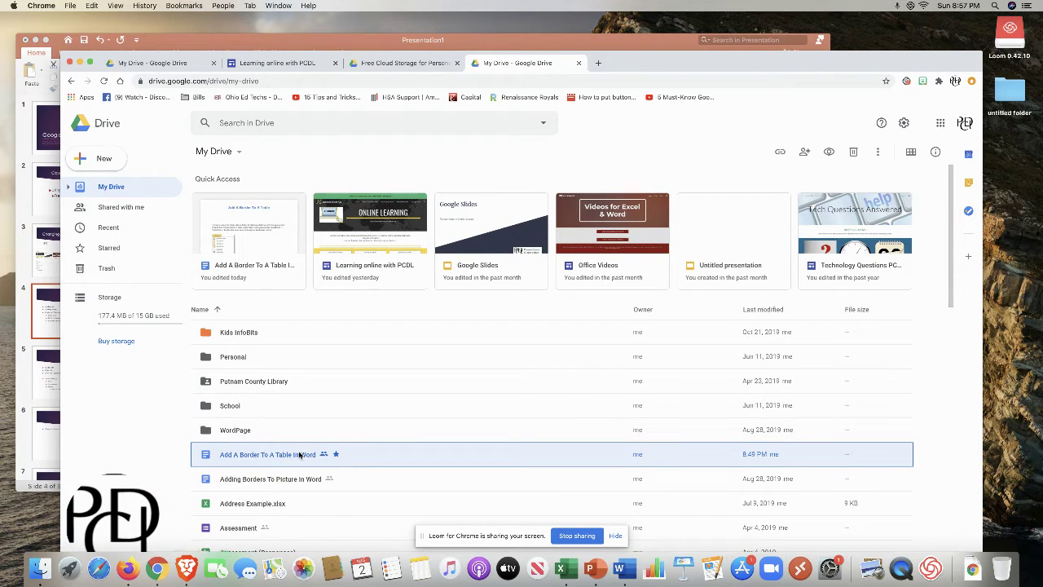
pyautogui.rightClick(300, 456)
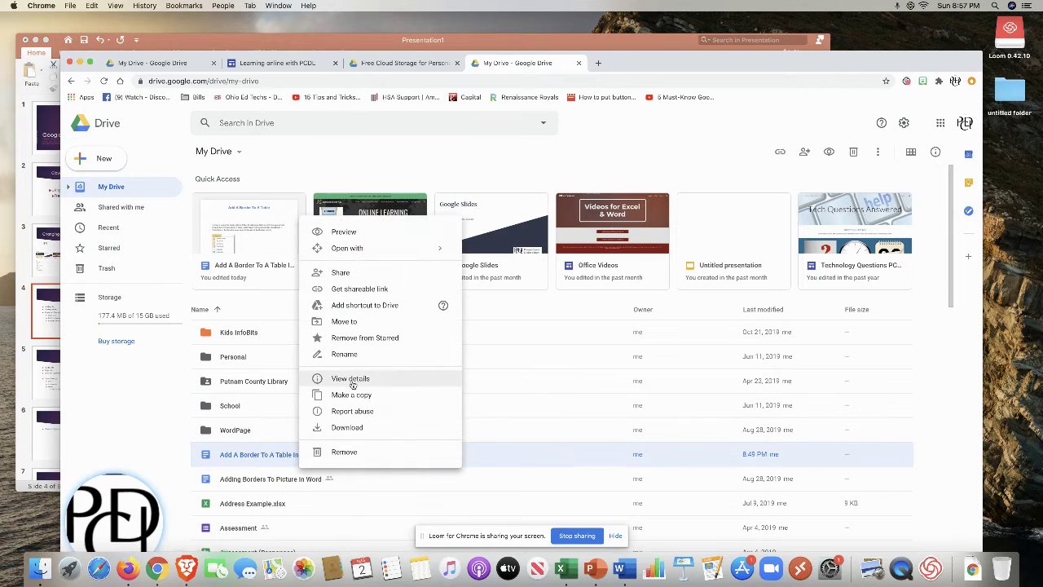
pyautogui.click(275, 458)
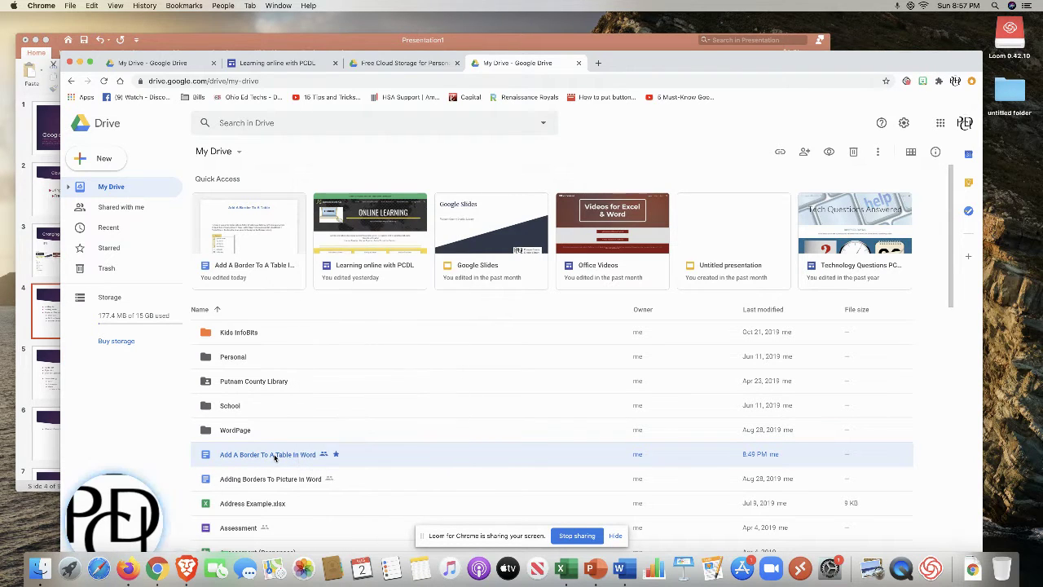
pyautogui.press('n')
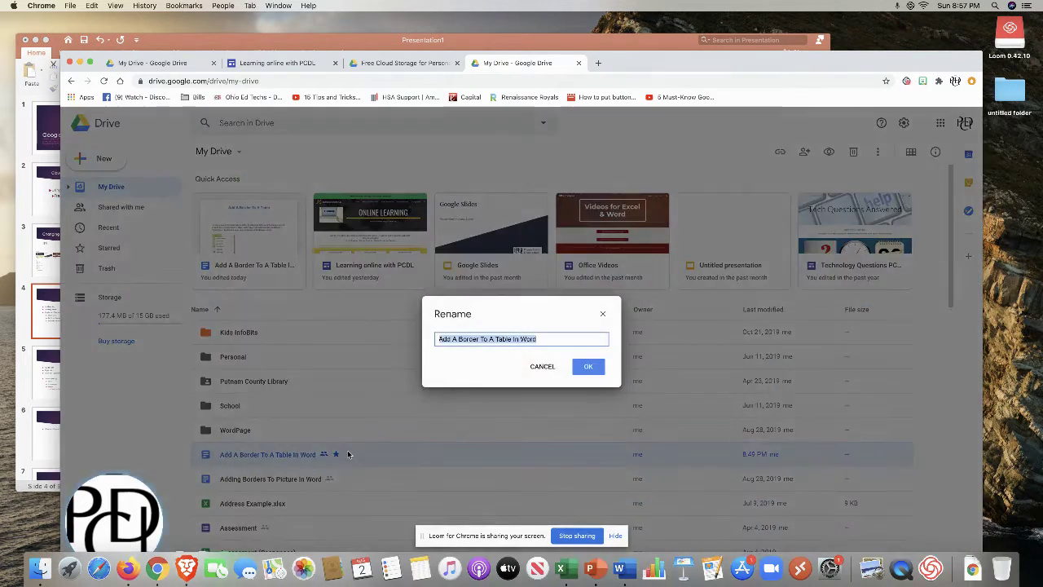
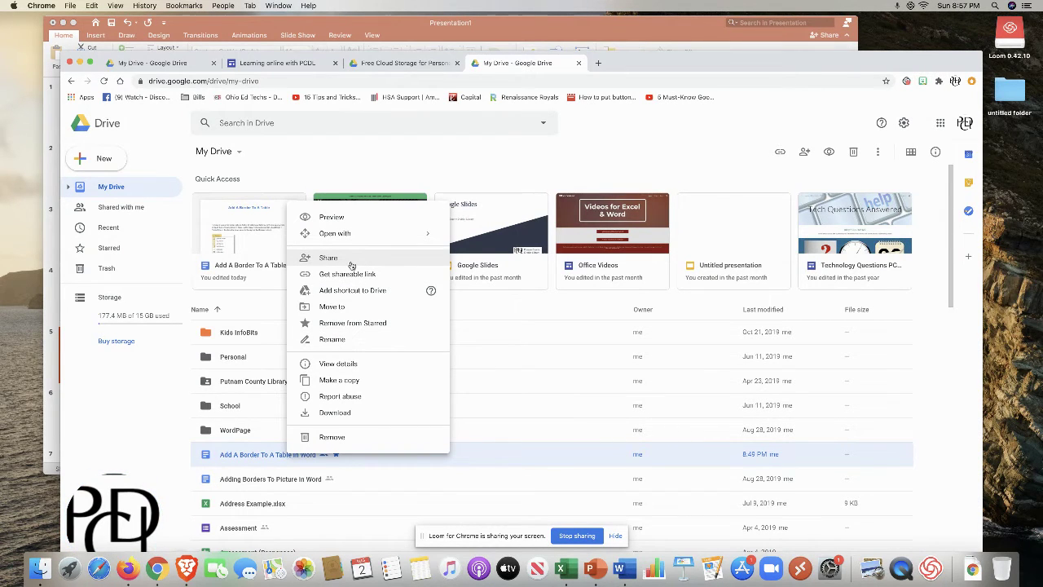
# - Open the sharing window for the Add A Border To A Table In Word document and copy its link
pyautogui.click(362, 462)
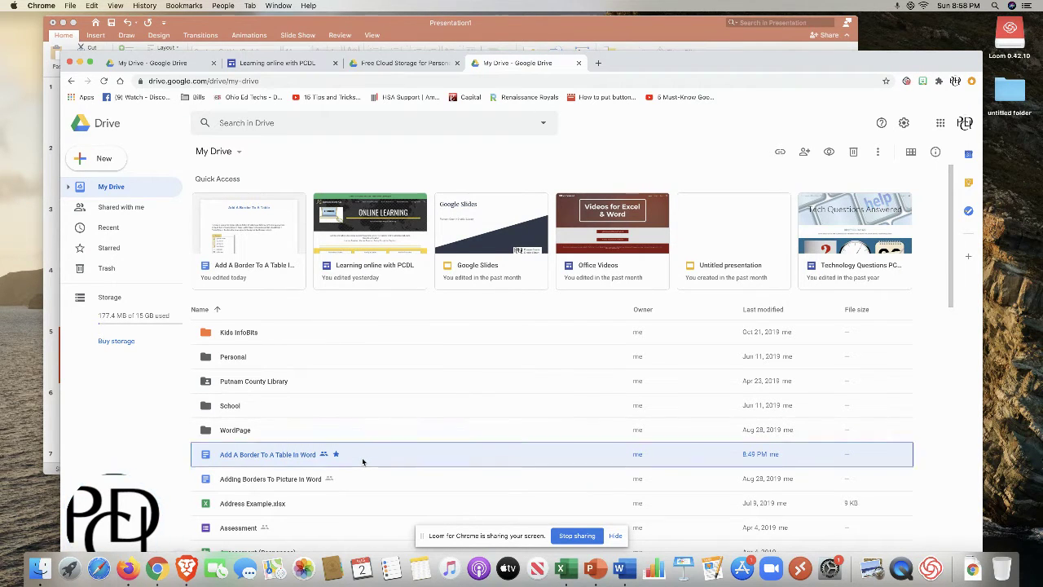
pyautogui.press('.')
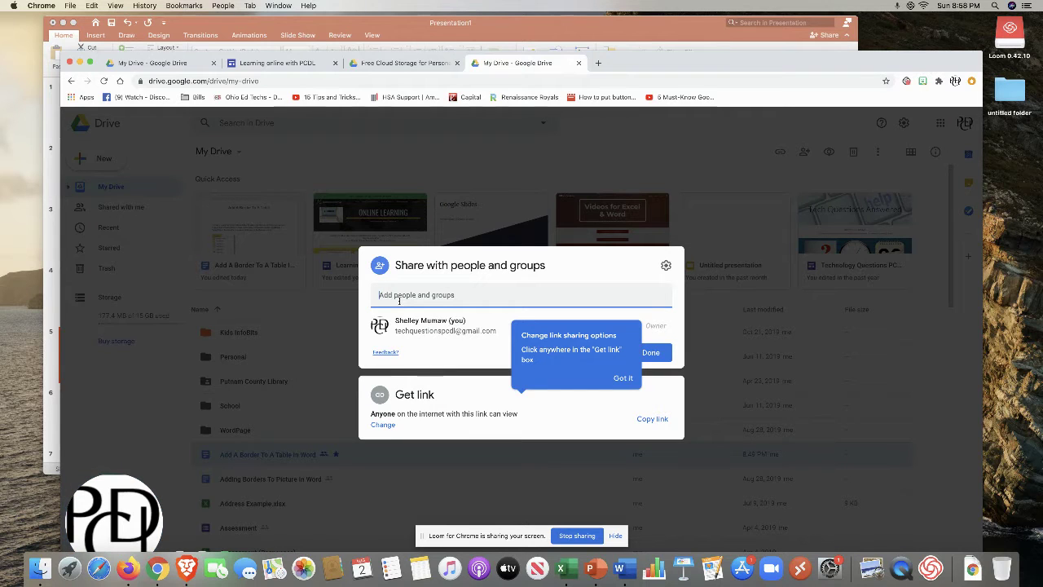
pyautogui.click(652, 419)
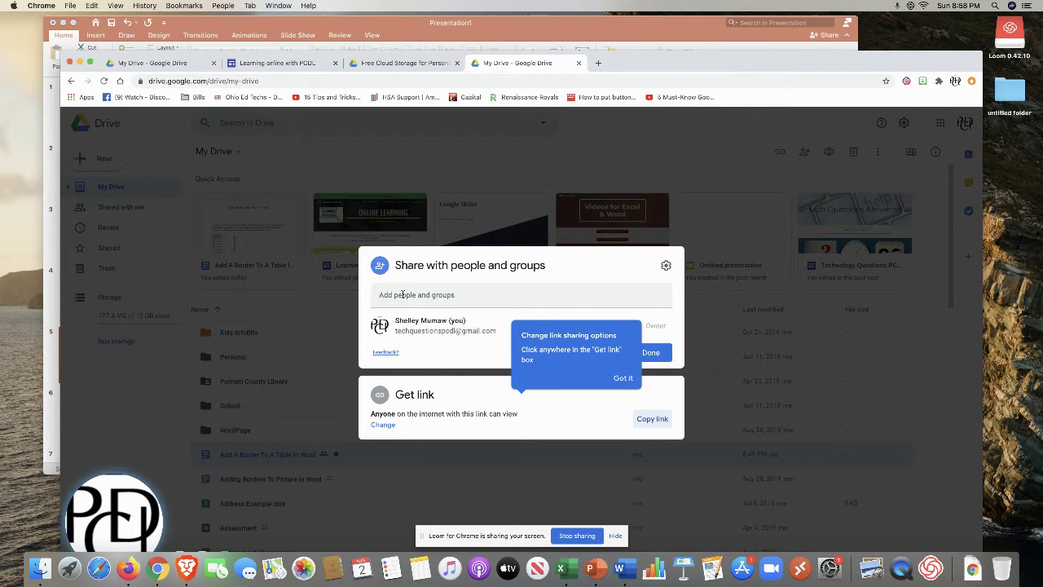
# - Add the first suggested contact as a recipient and try the Commenter role followed by the Viewer role
pyautogui.click(402, 294)
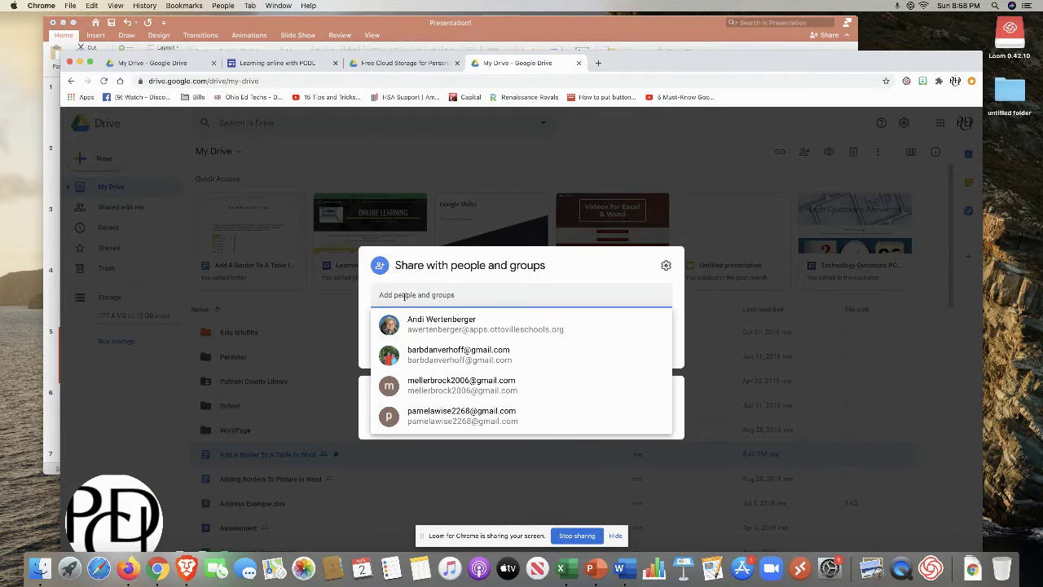
pyautogui.click(447, 327)
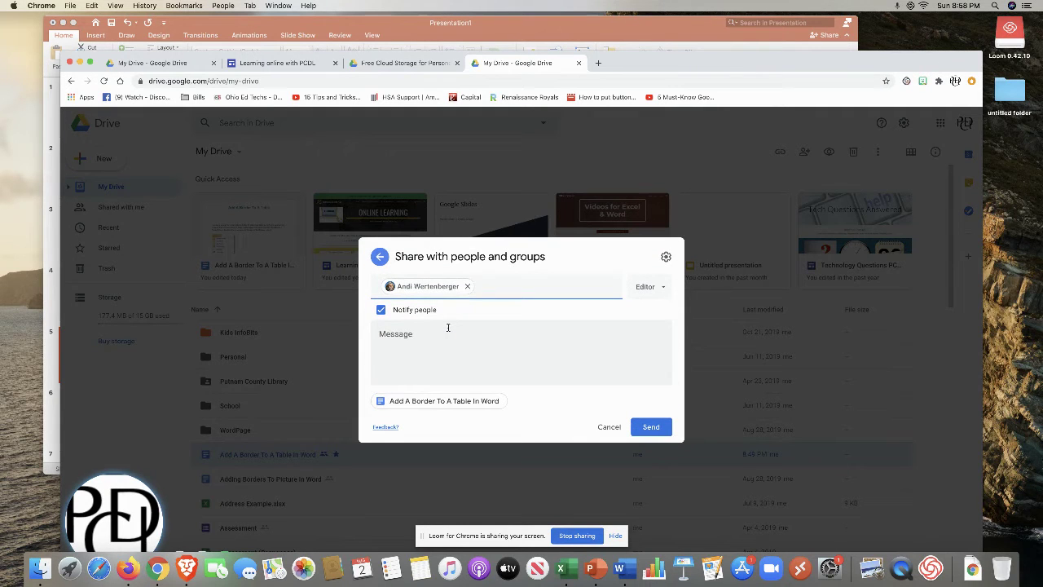
pyautogui.click(662, 291)
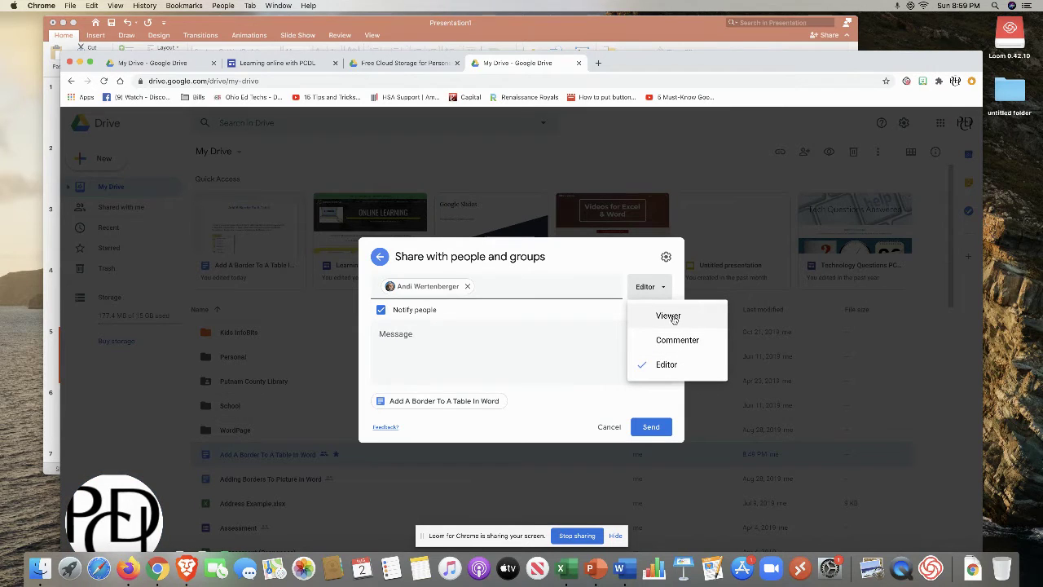
pyautogui.click(675, 340)
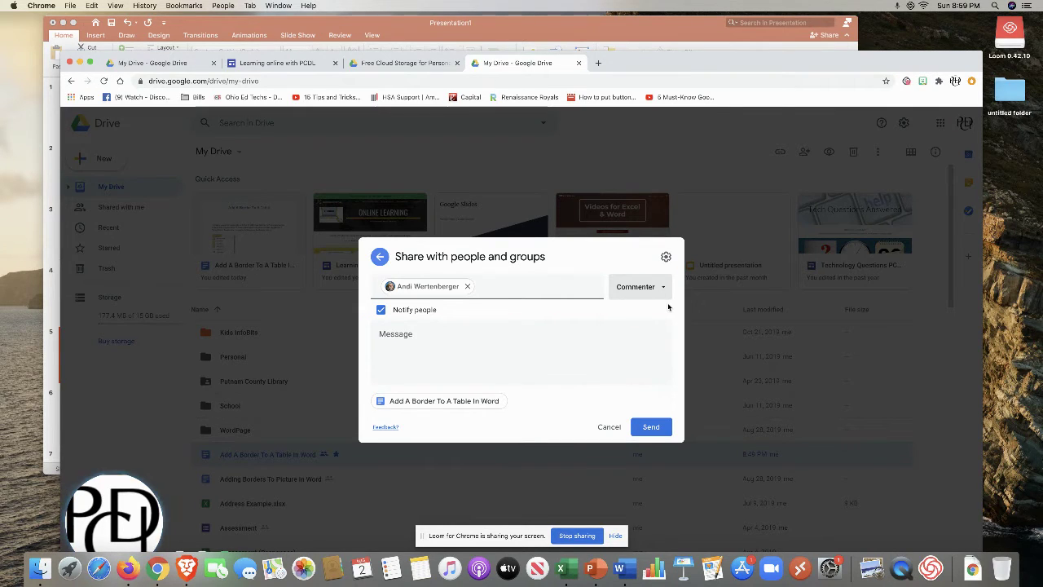
pyautogui.click(658, 290)
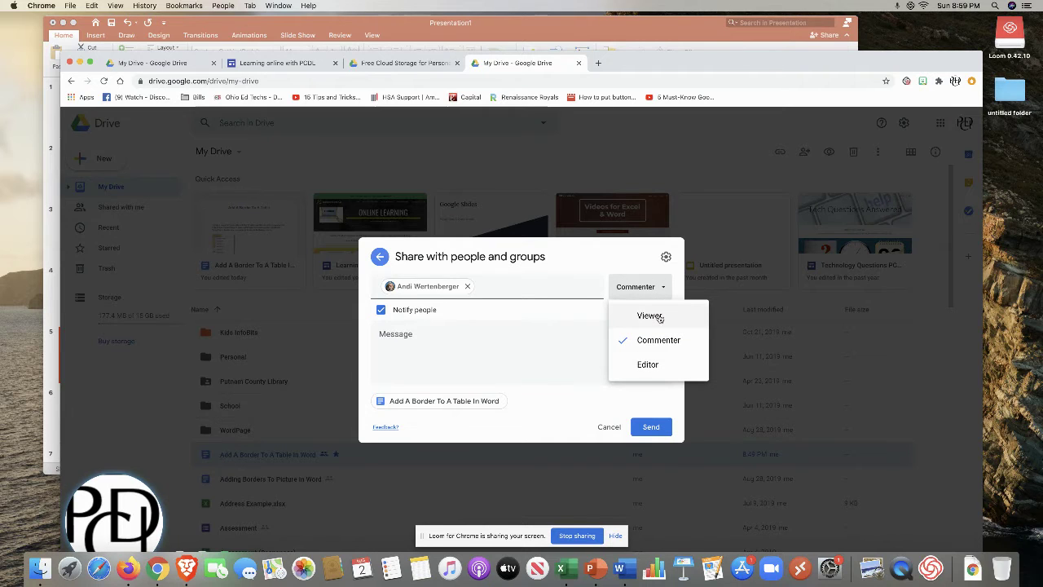
pyautogui.click(659, 317)
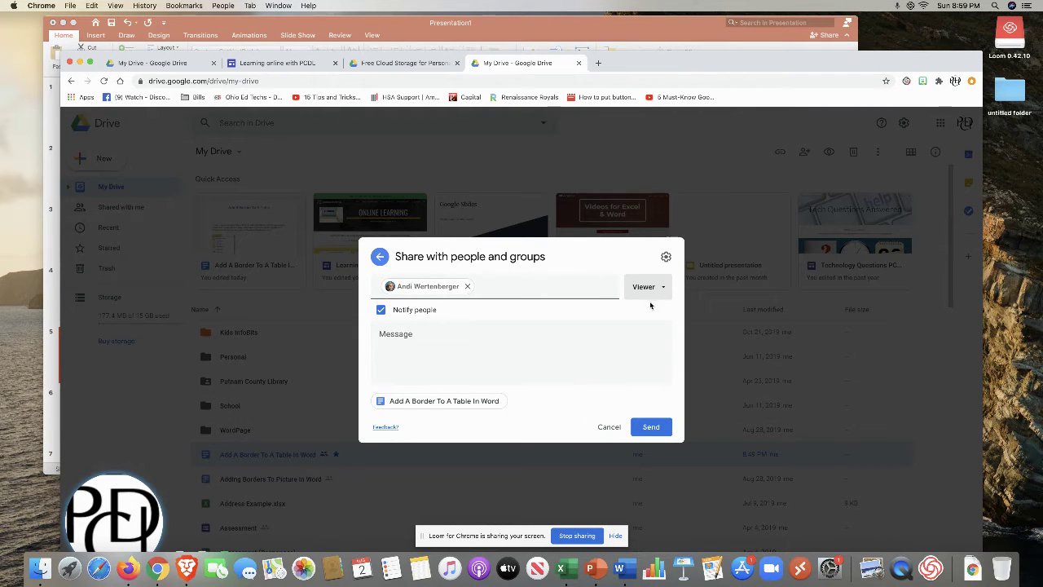
# - Review the sharing settings for editors, viewers and commenters, marking the incoming message notification as read, and return to the share form
pyautogui.click(666, 258)
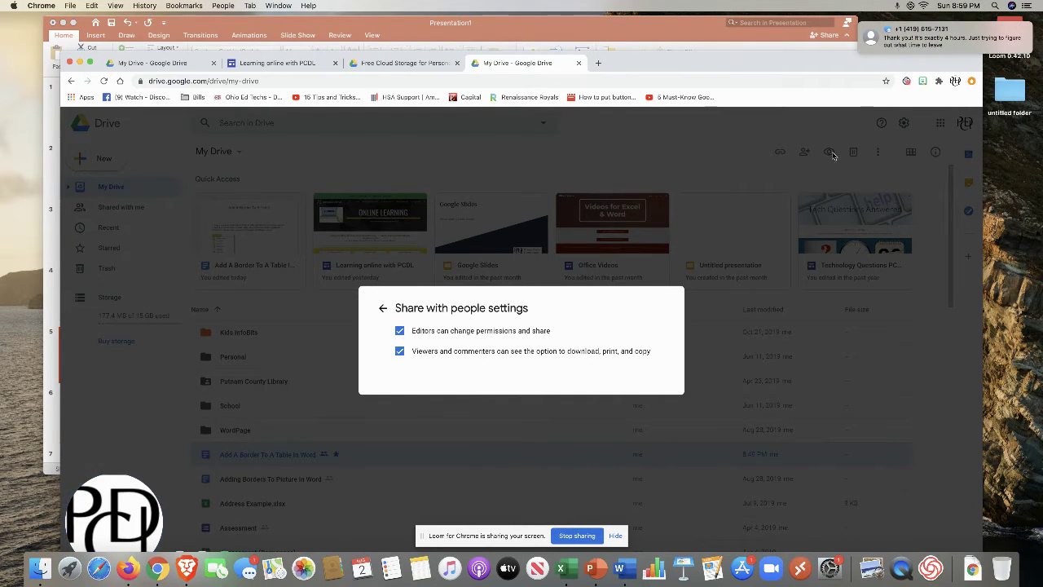
pyautogui.moveTo(1016, 49)
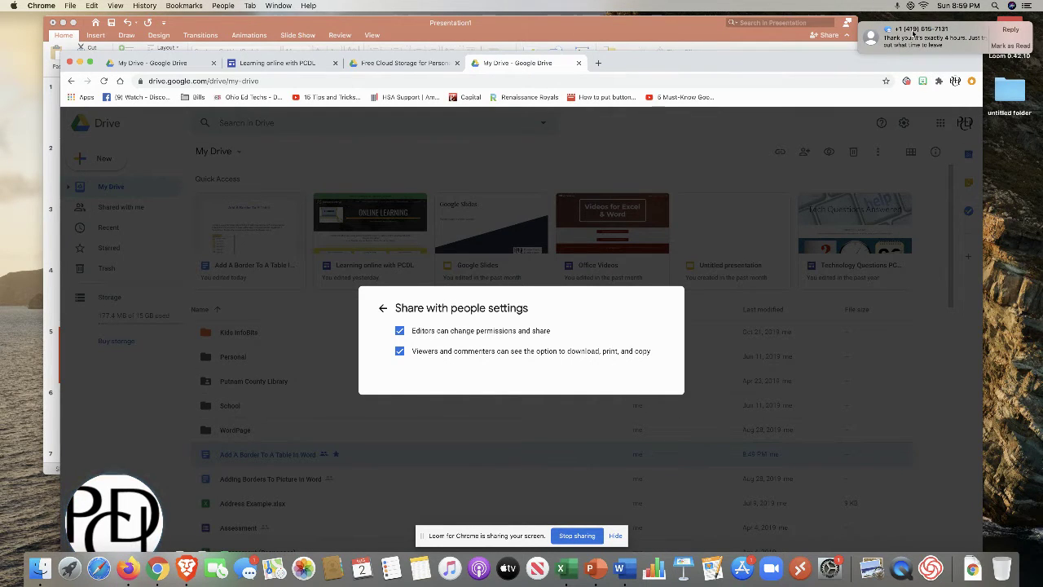
pyautogui.click(1012, 45)
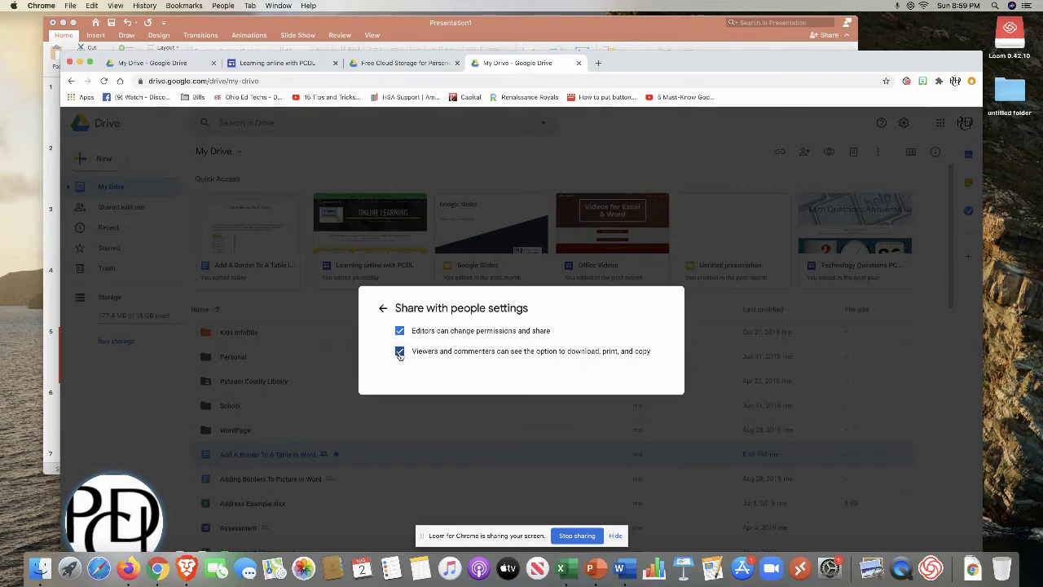
pyautogui.click(384, 311)
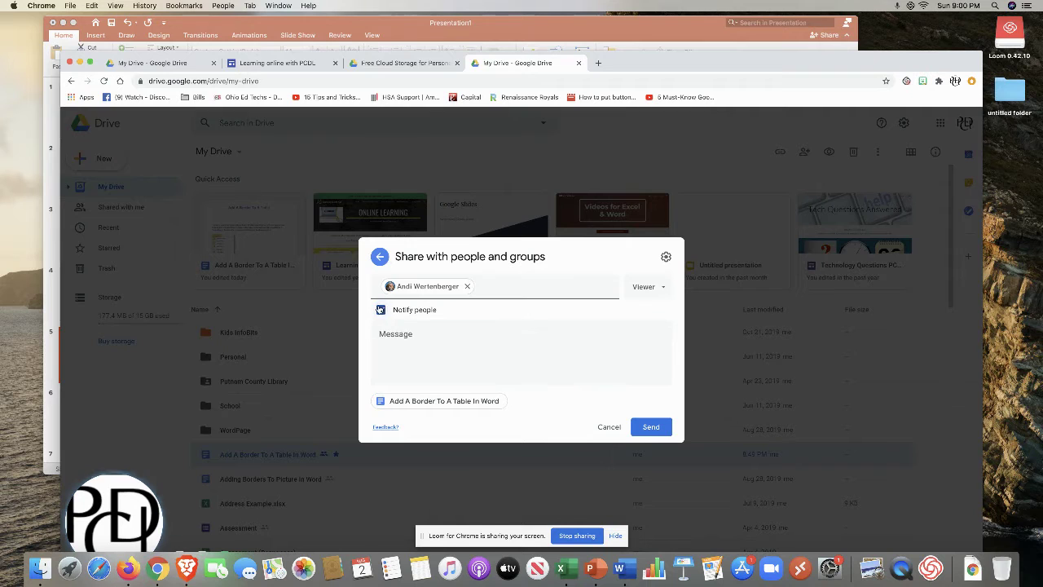
# - Cancel the pending share, dismiss the link sharing tip and close the sharing window
pyautogui.click(381, 310)
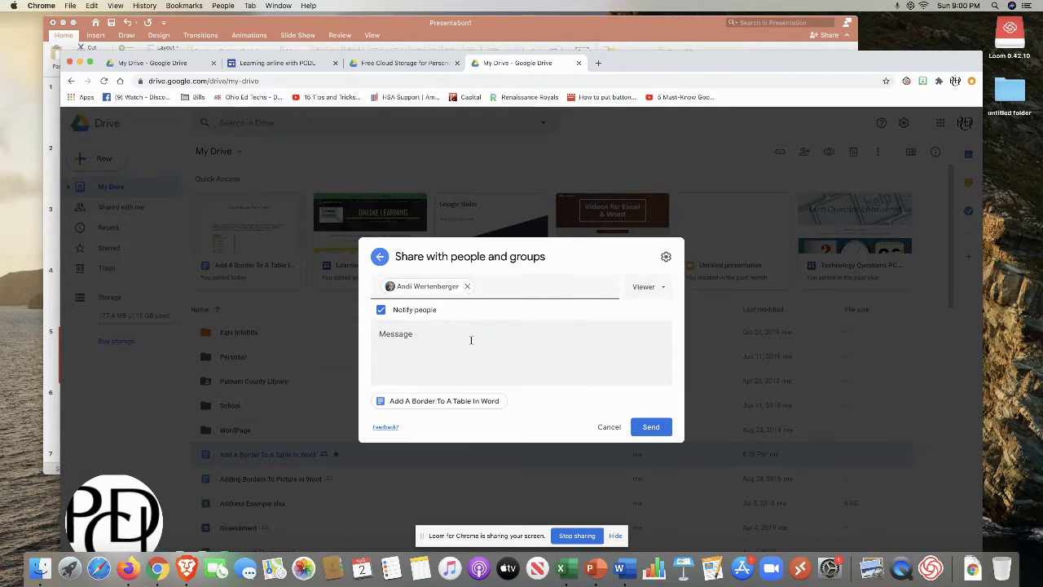
pyautogui.click(609, 428)
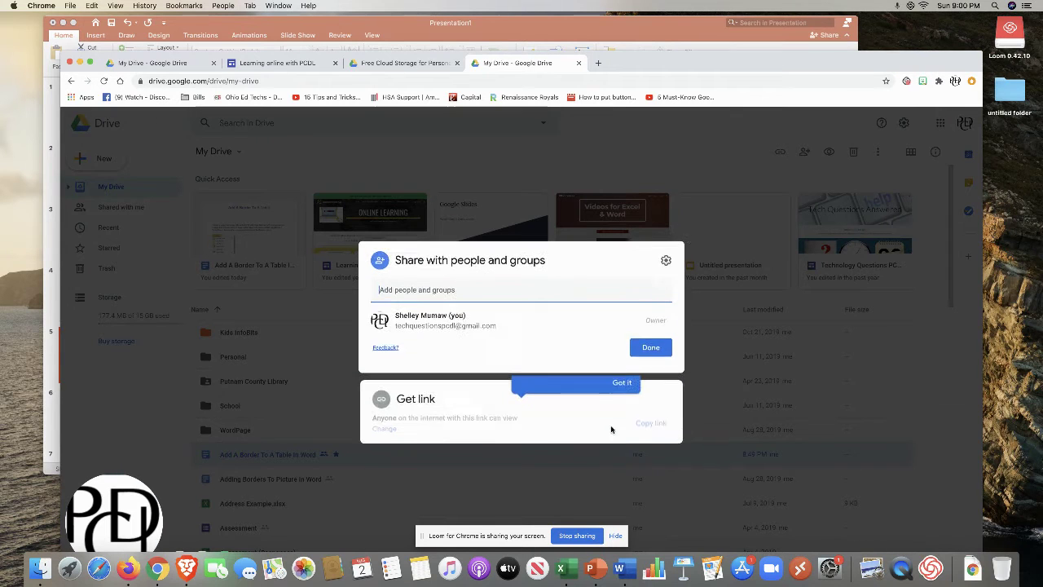
pyautogui.click(623, 379)
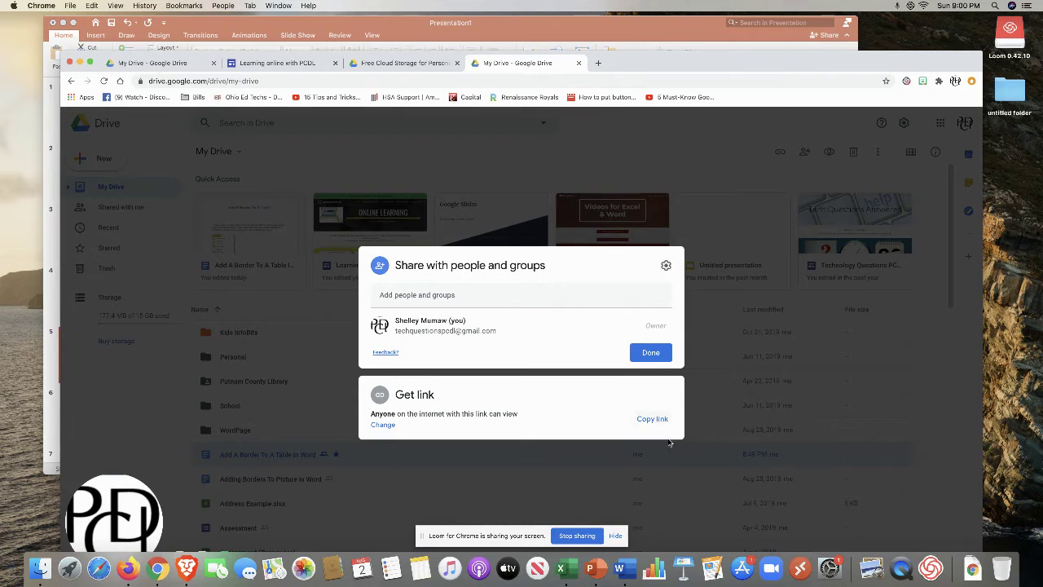
pyautogui.click(652, 353)
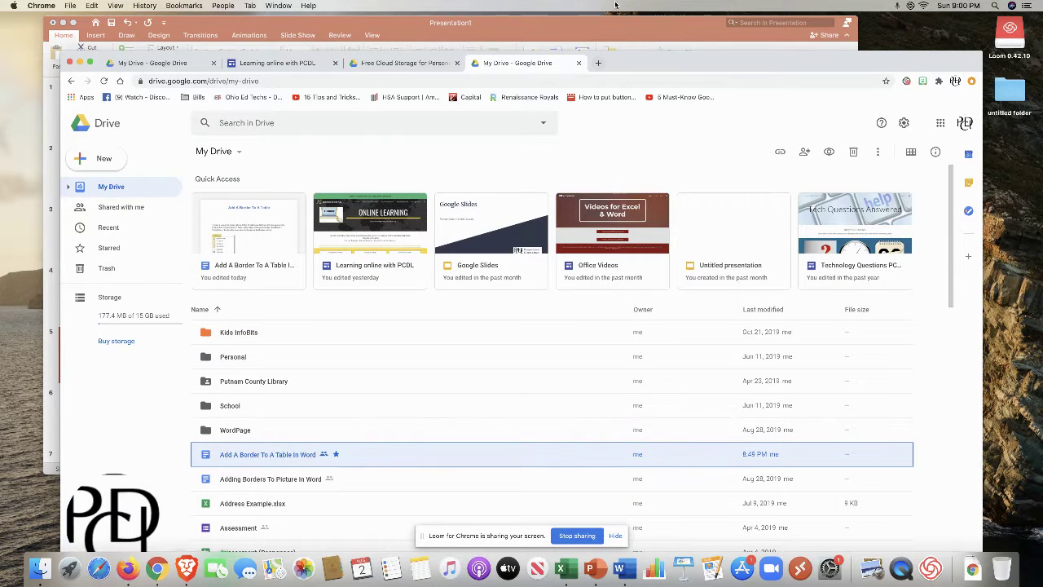
# - Switch to PowerPoint and show slide 6, Explore Icon
pyautogui.click(602, 27)
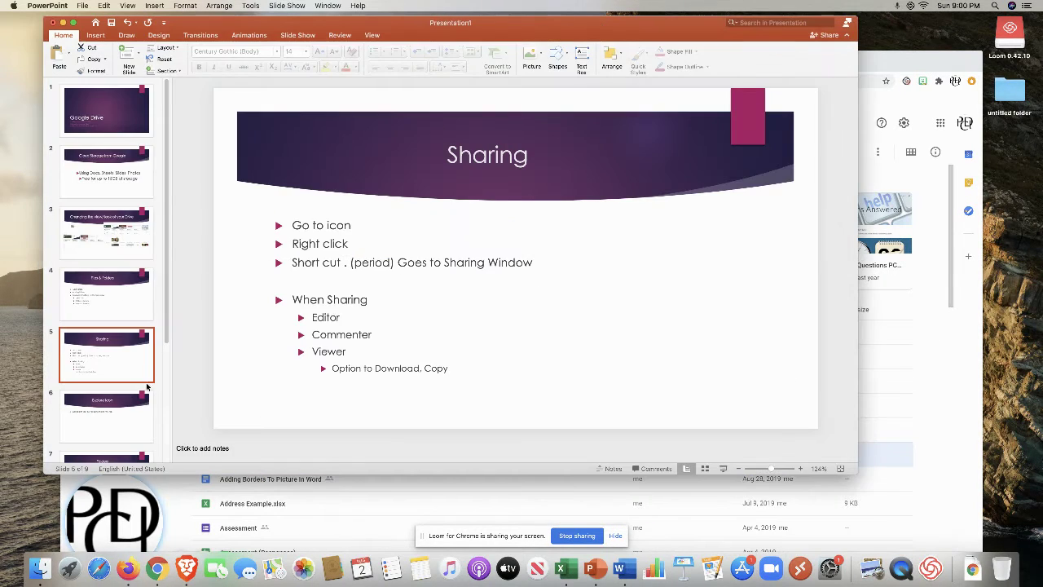
pyautogui.click(132, 418)
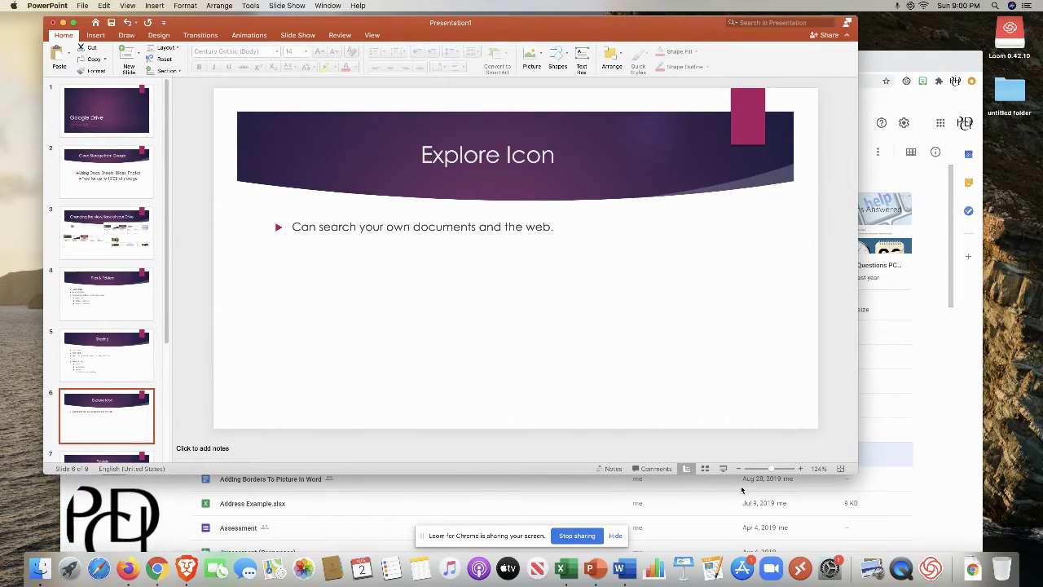
# - Return to Drive in Chrome, open the Add A Border To A Table In Word document and move the browser window higher on the desktop
pyautogui.click(927, 394)
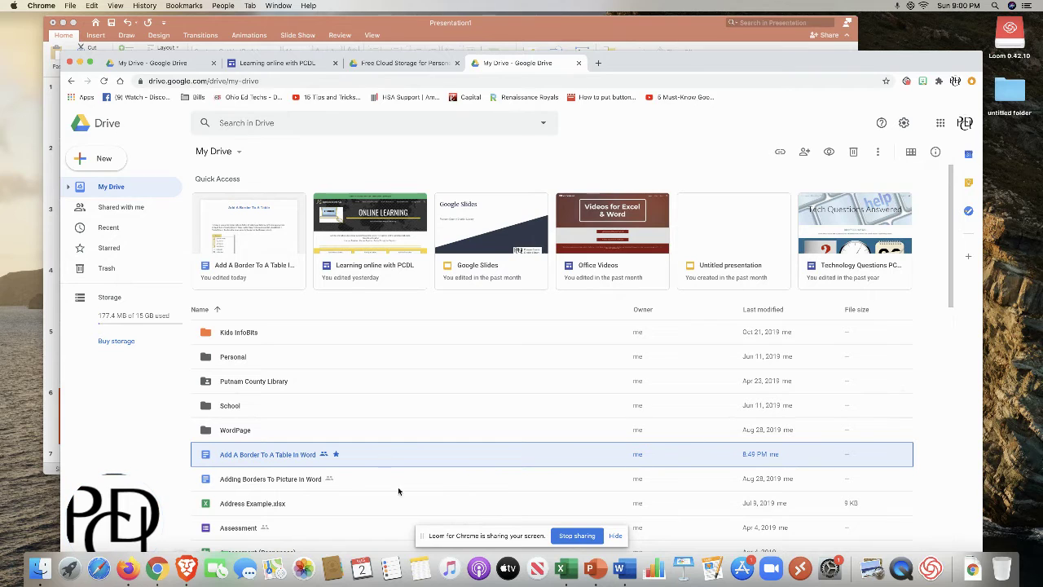
pyautogui.doubleClick(283, 457)
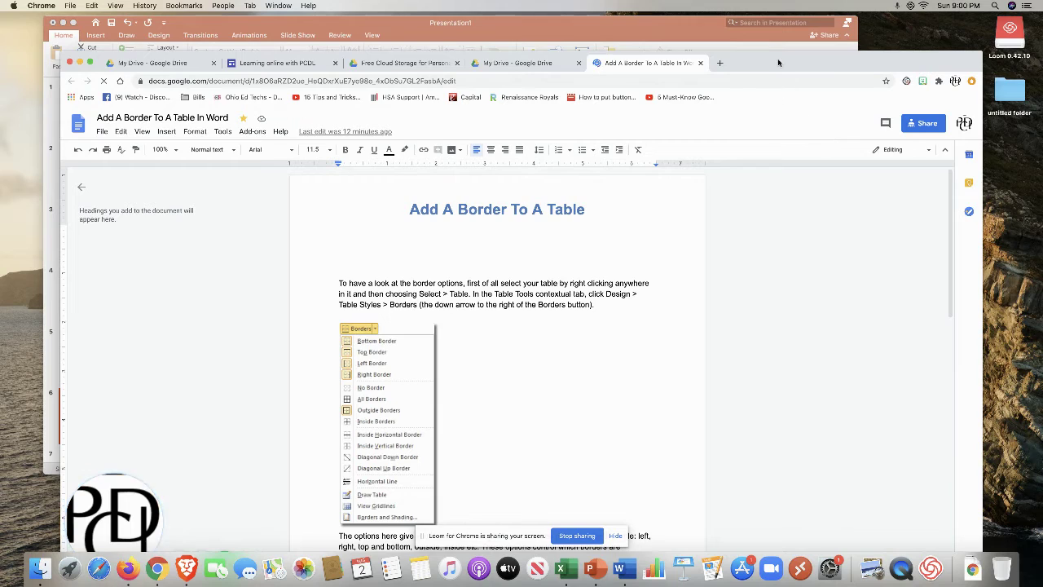
pyautogui.moveTo(778, 62); pyautogui.dragTo(763, 23)
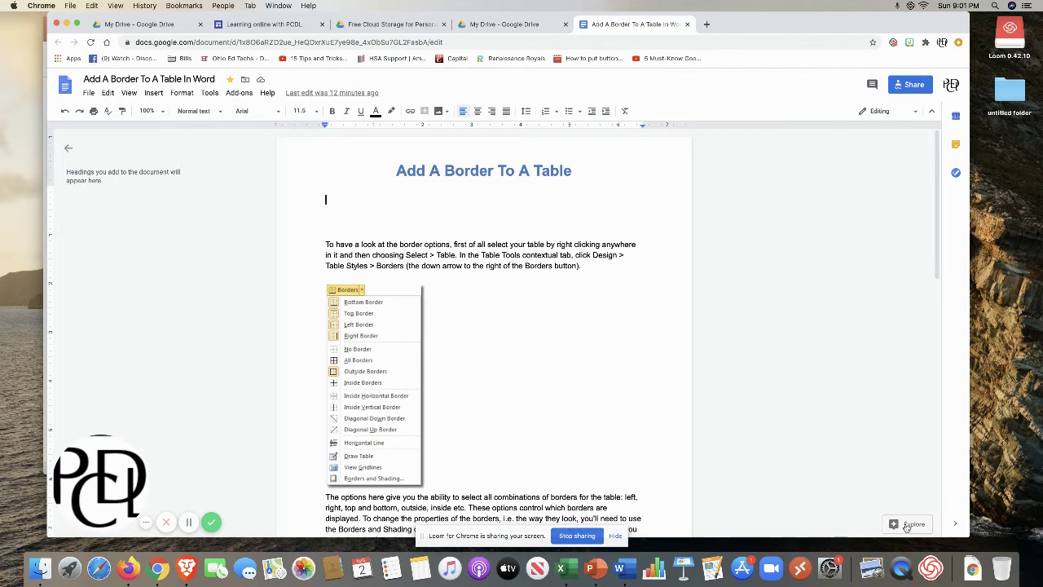
# - Open Explore in the document and search for "frog"
pyautogui.click(909, 524)
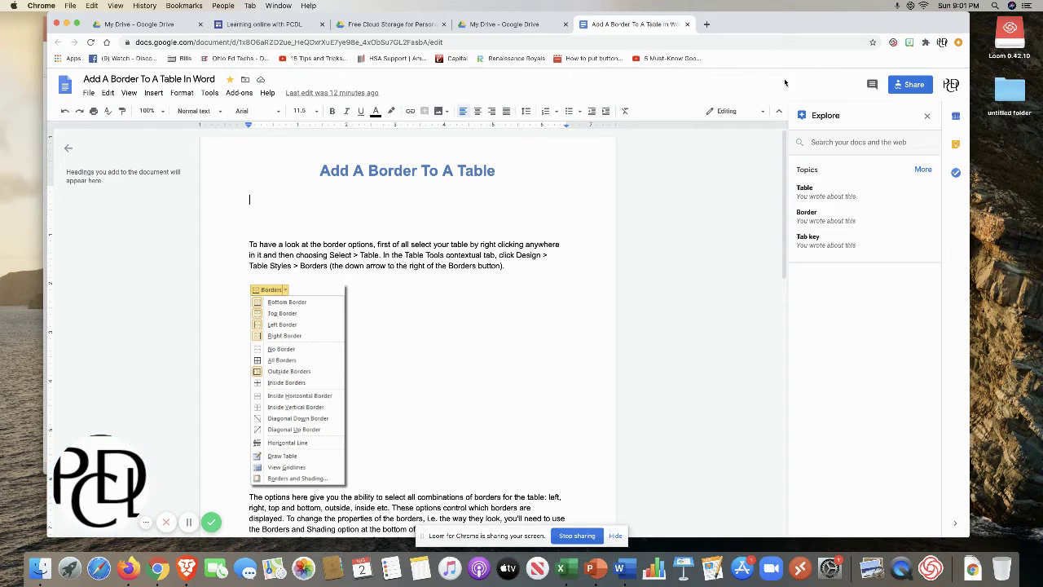
pyautogui.click(817, 141)
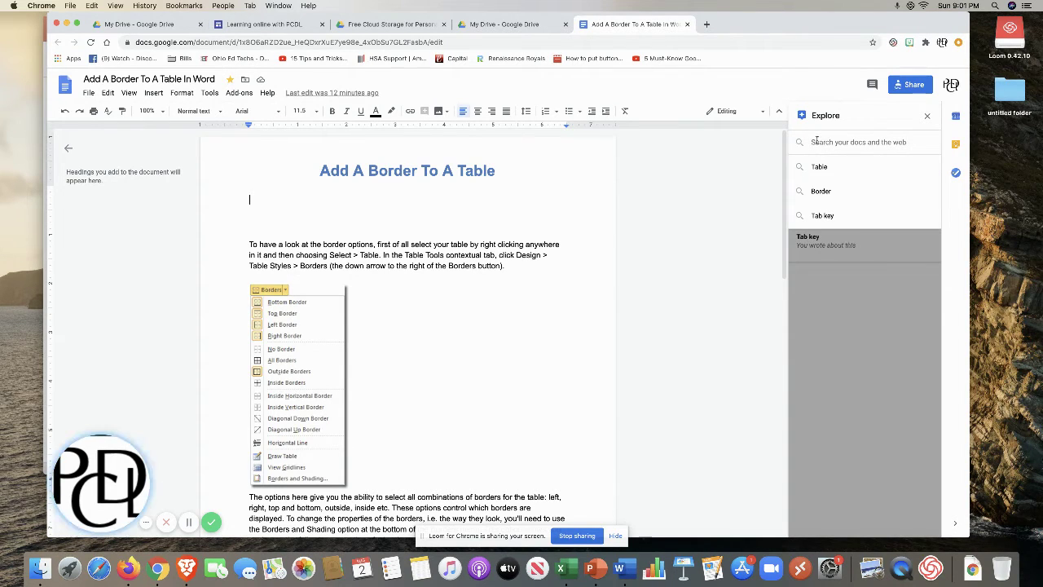
pyautogui.write('f')
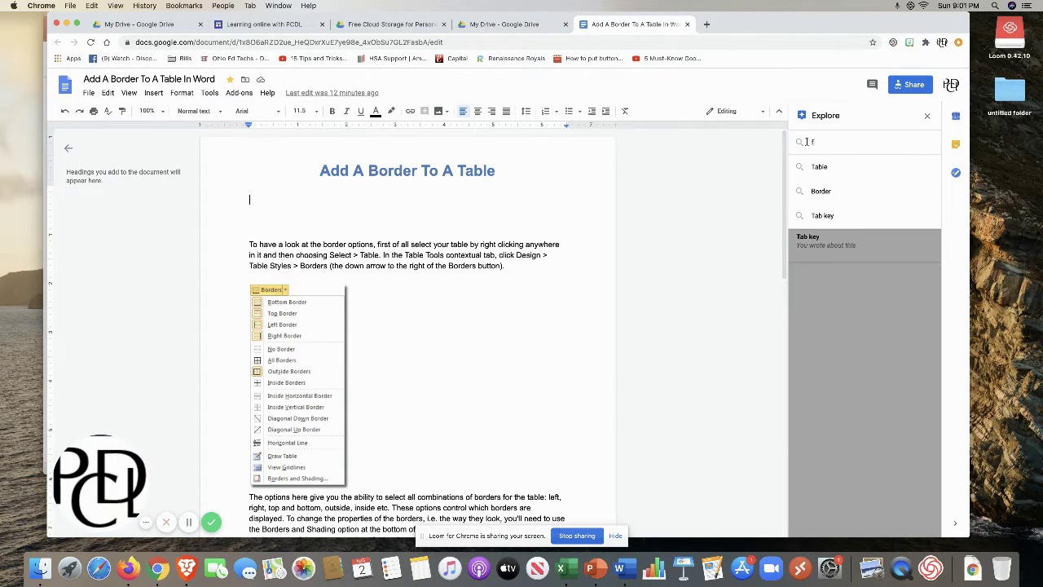
pyautogui.write('rog')
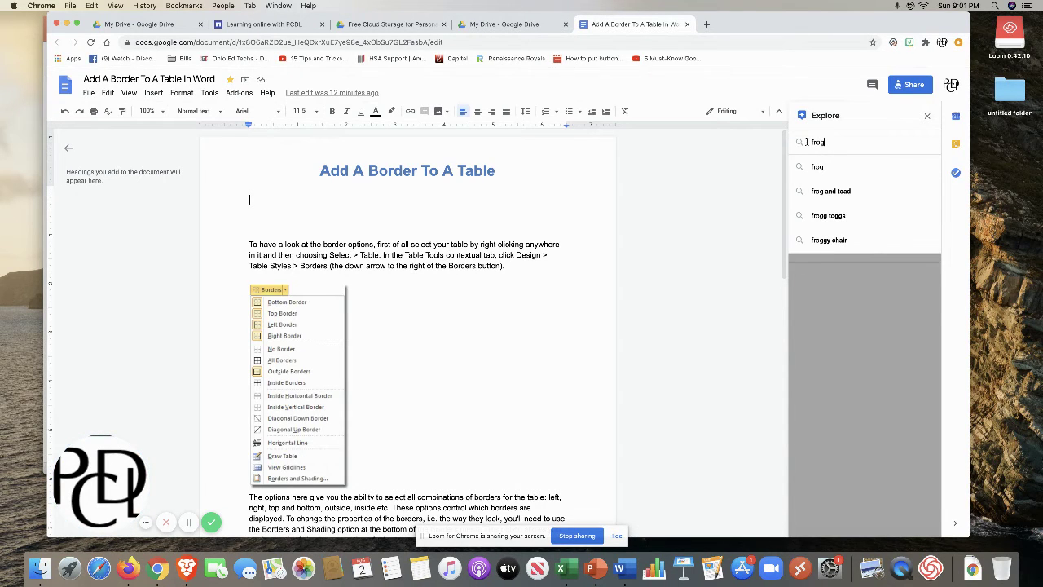
pyautogui.press('Return')
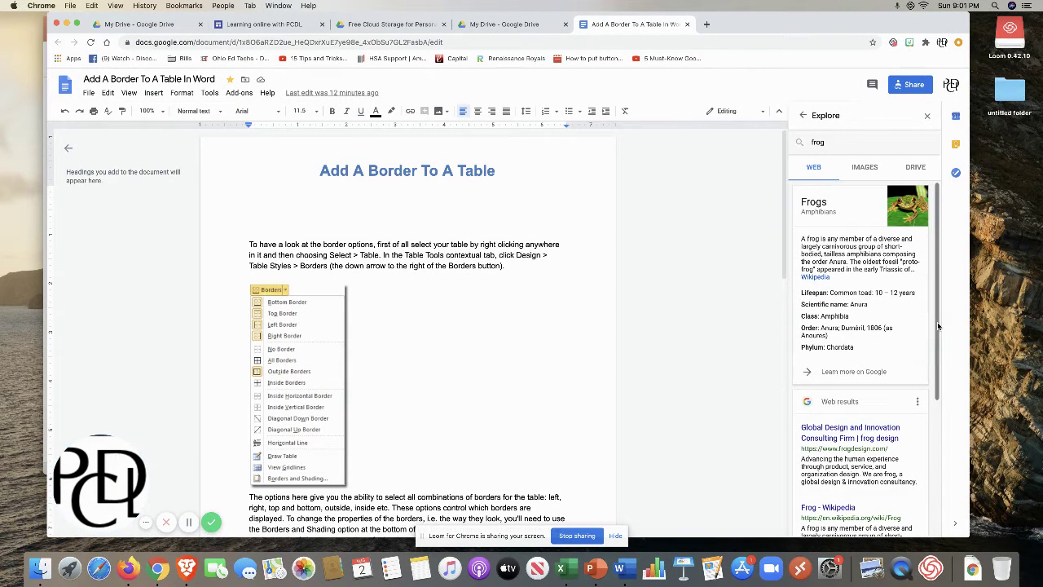
# - Look through the web results for frog and show the image results
pyautogui.scroll(-5, 917, 383)
pyautogui.scroll(5, 864, 367)
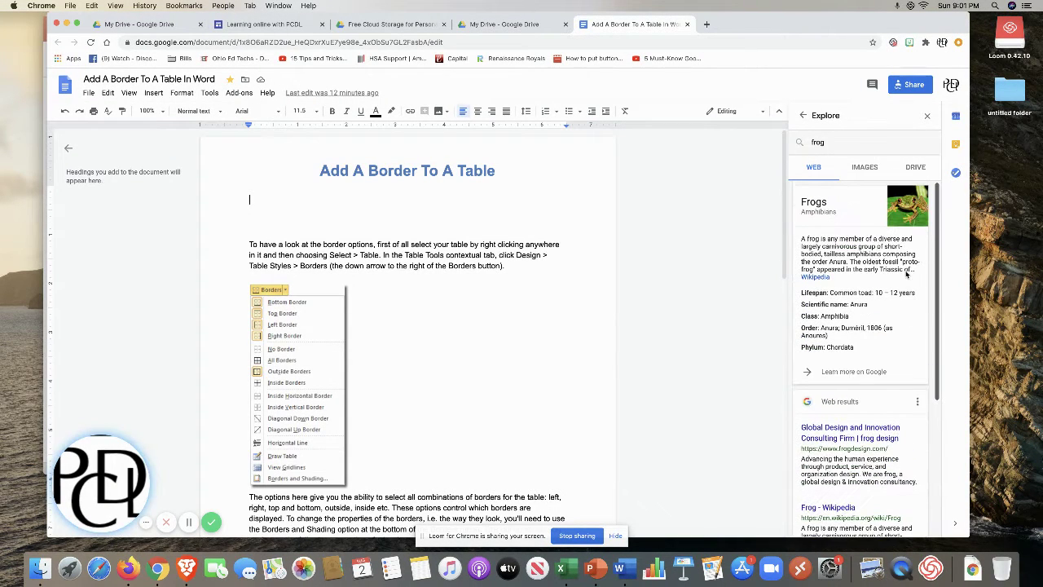
pyautogui.click(864, 167)
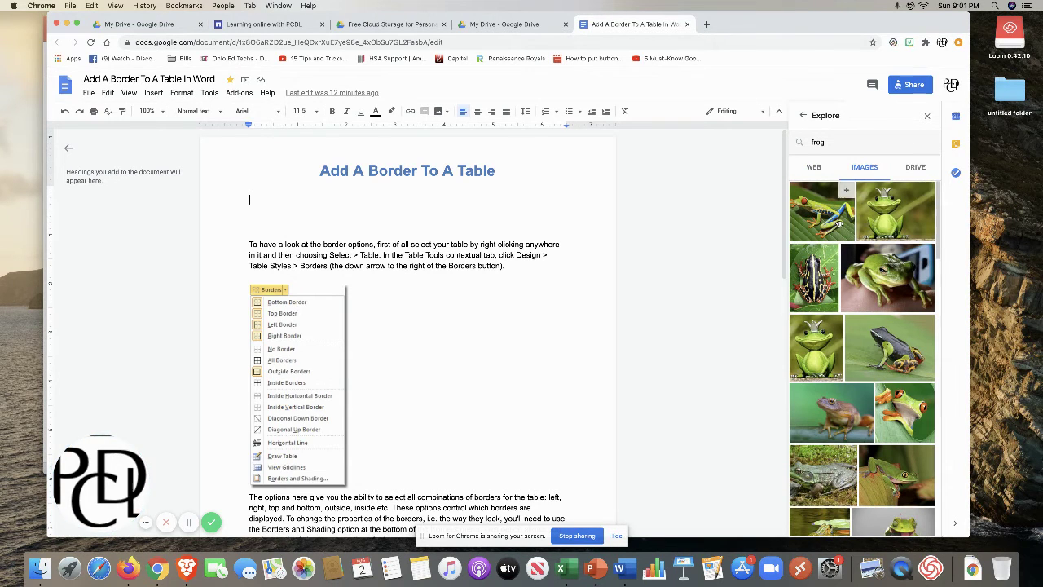
# - Insert the picture of the red-eyed frog with blue legs from the image results into the document below the title
pyautogui.click(837, 223)
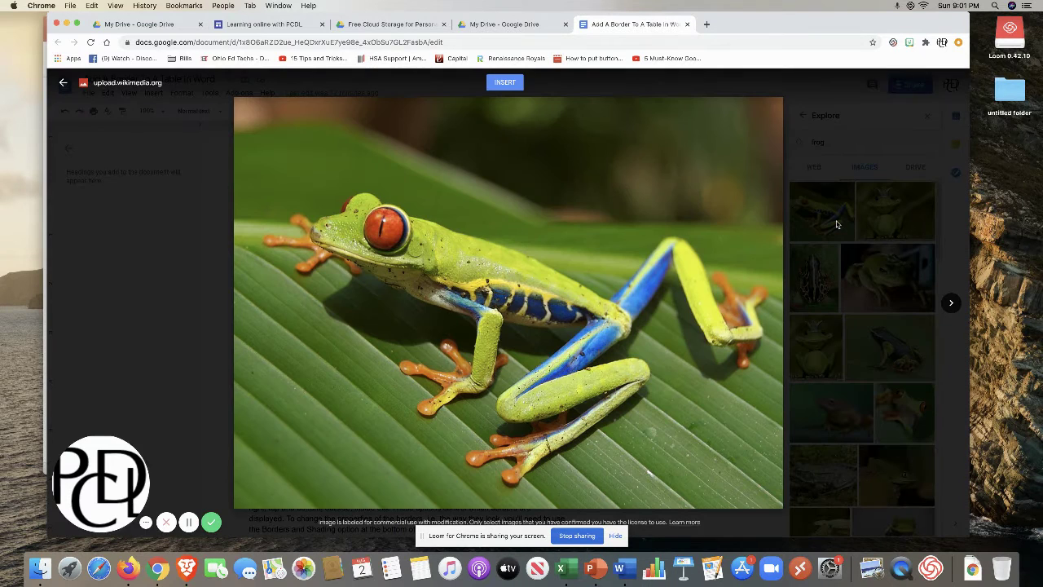
pyautogui.click(503, 83)
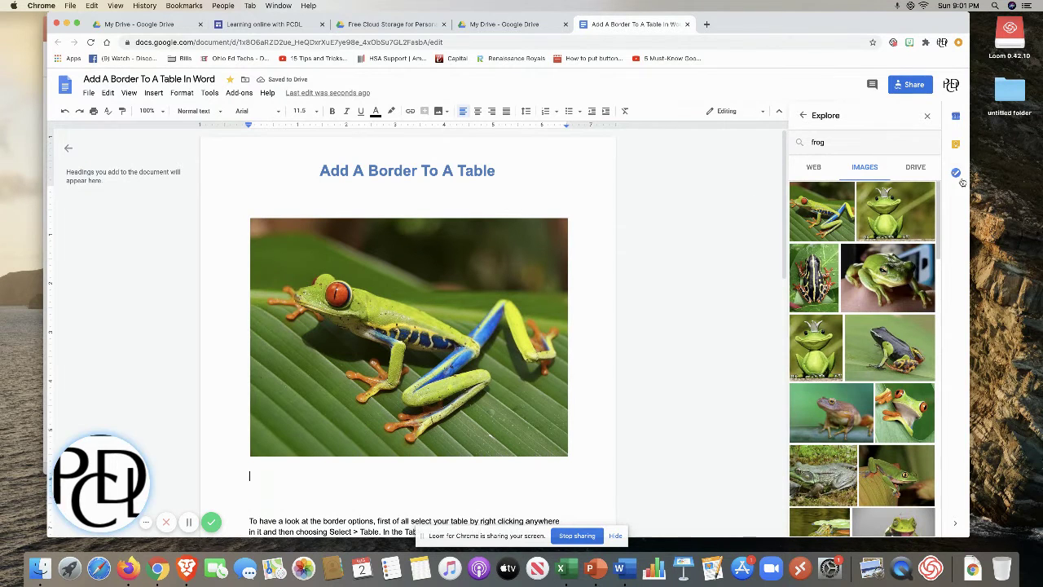
# - Show the Drive results for frog in Explore, and close Explore
pyautogui.click(917, 168)
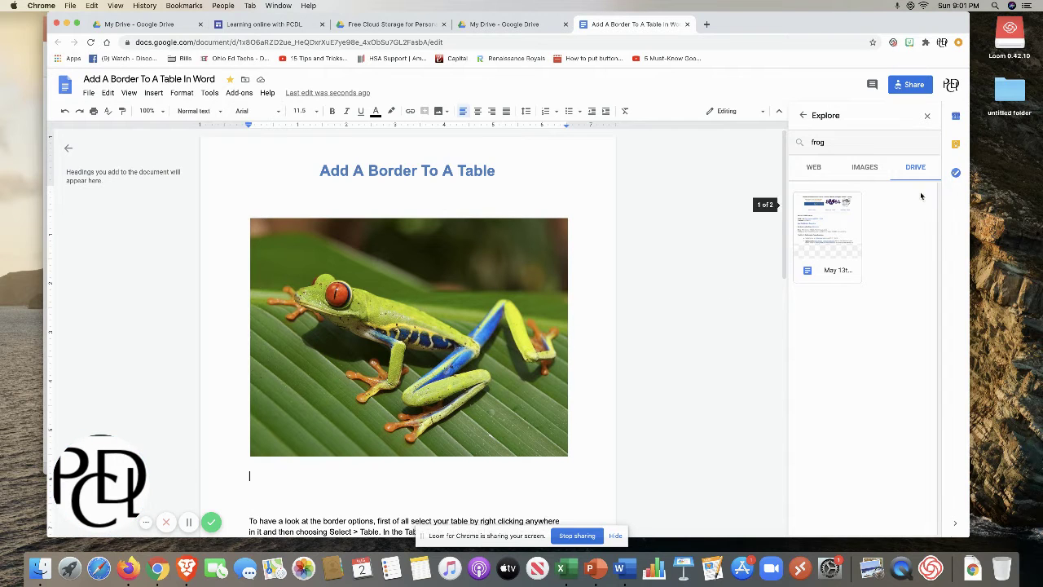
pyautogui.click(928, 119)
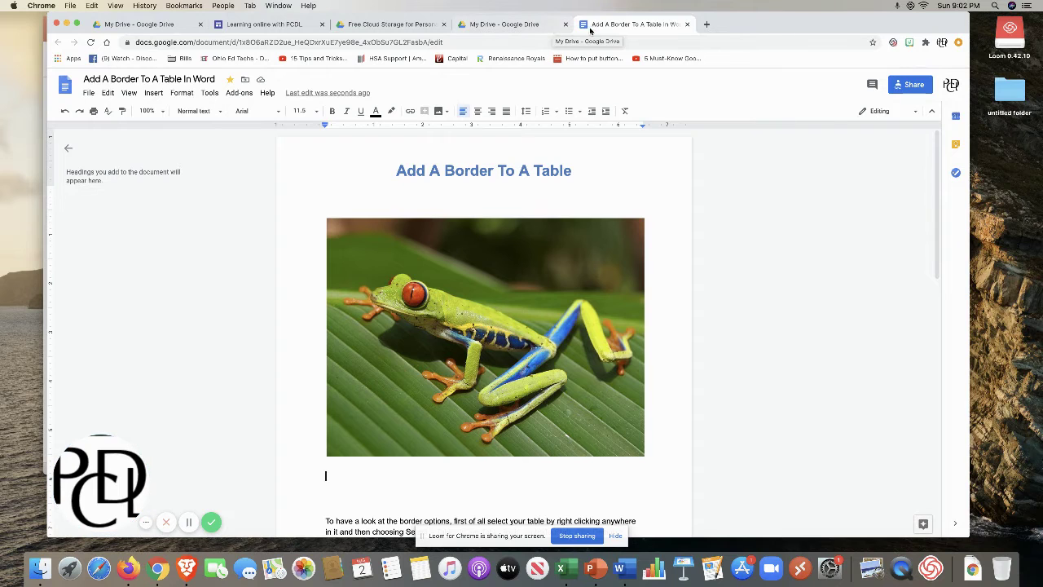
# - Return to My Drive, switch to PowerPoint and show slide 7, Folders
pyautogui.click(509, 24)
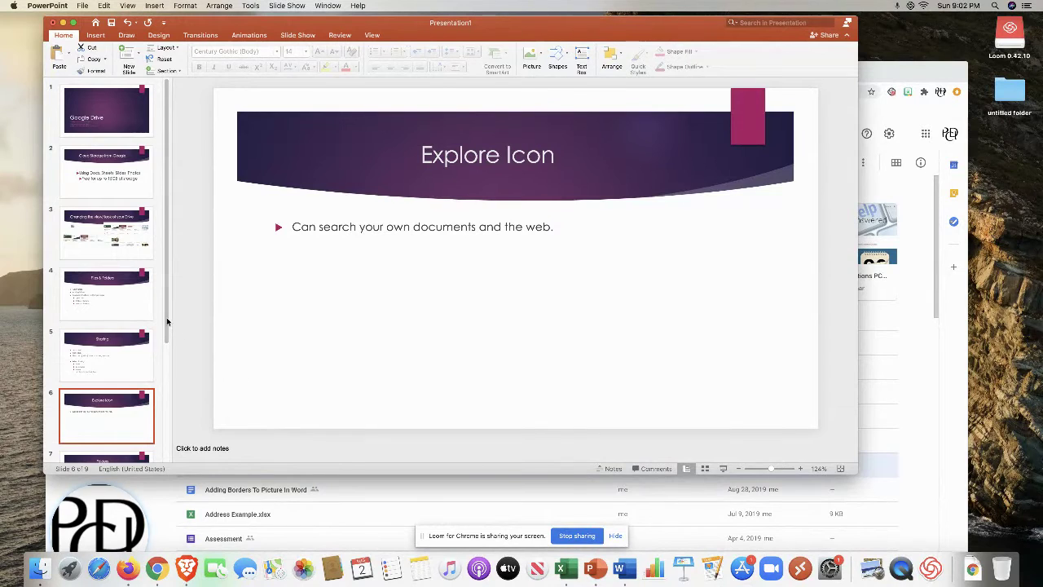
pyautogui.scroll(-5, 155, 391)
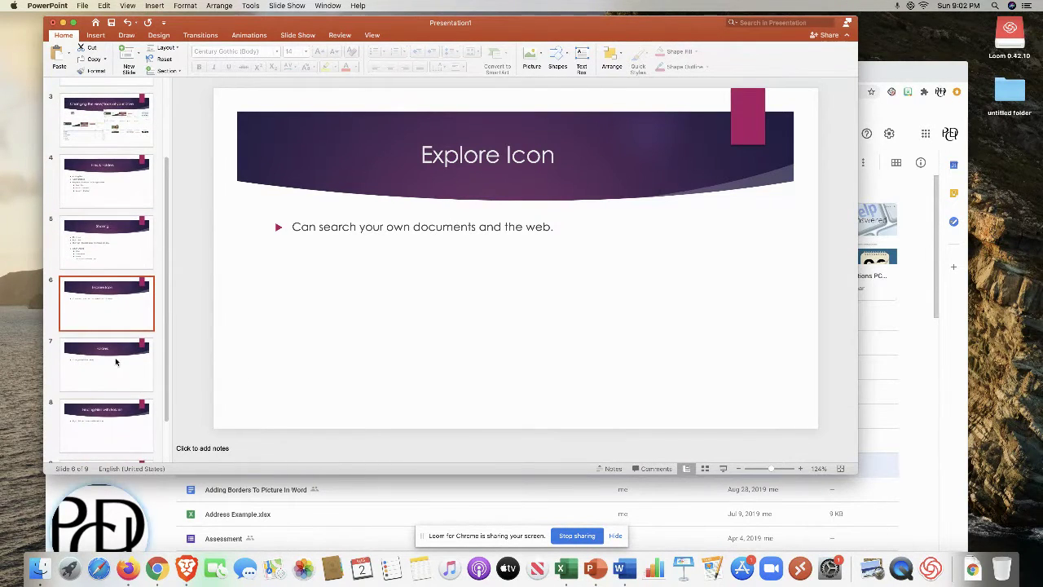
pyautogui.click(117, 358)
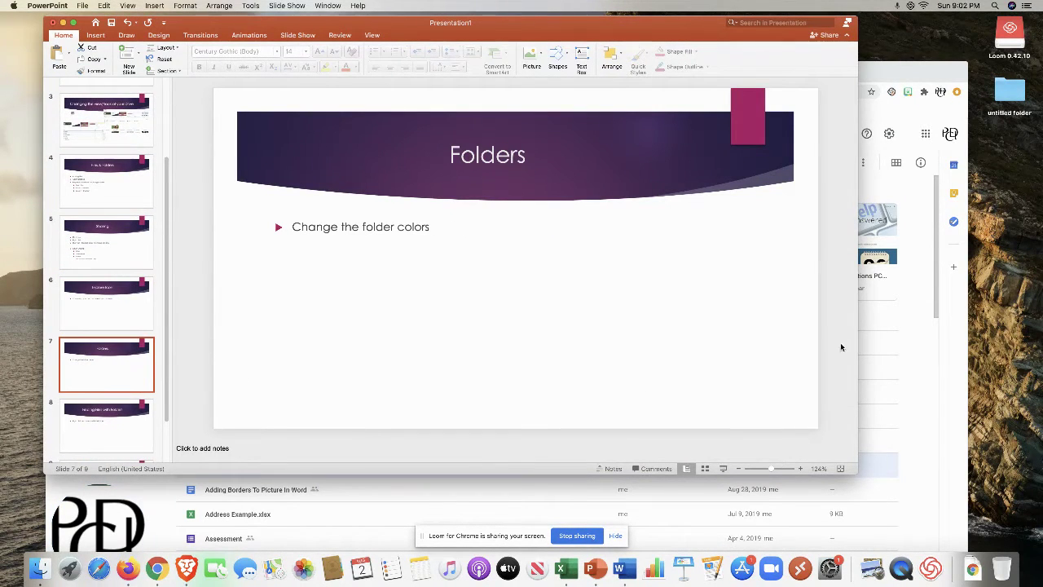
# - Switch back to Drive in Chrome and change the color of the Personal folder to light green
pyautogui.click(915, 355)
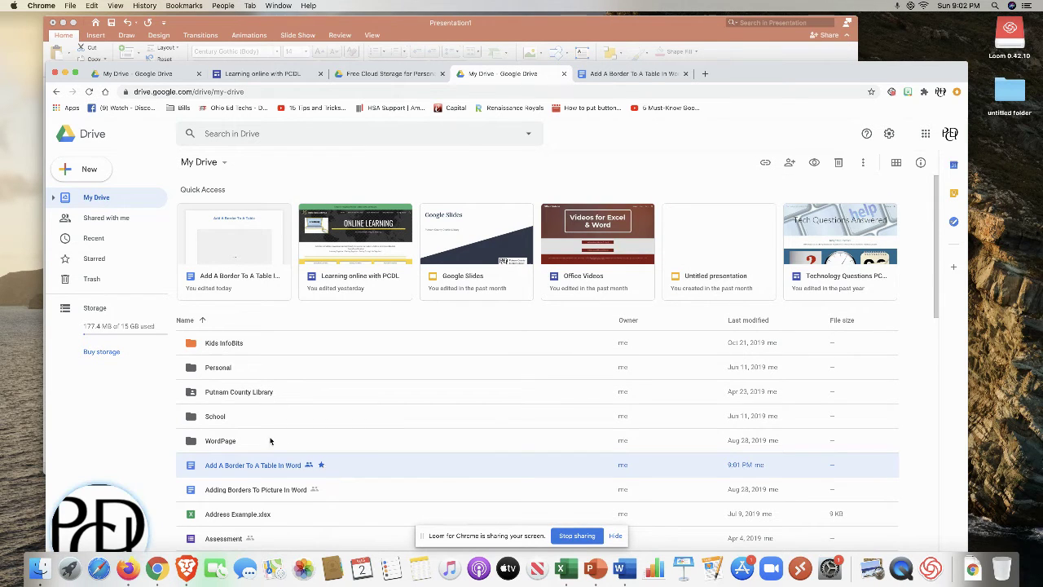
pyautogui.click(225, 369)
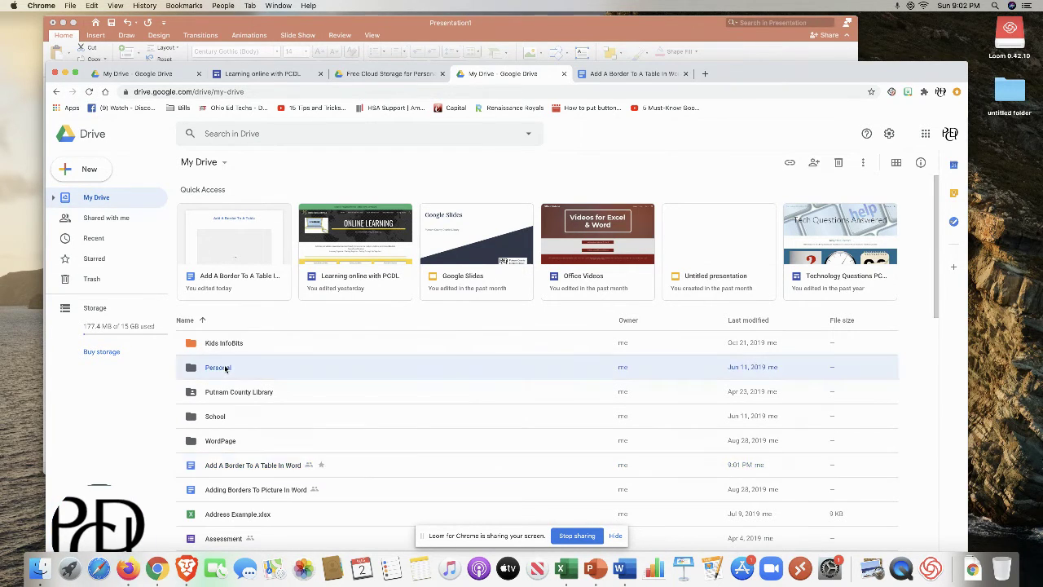
pyautogui.rightClick(226, 368)
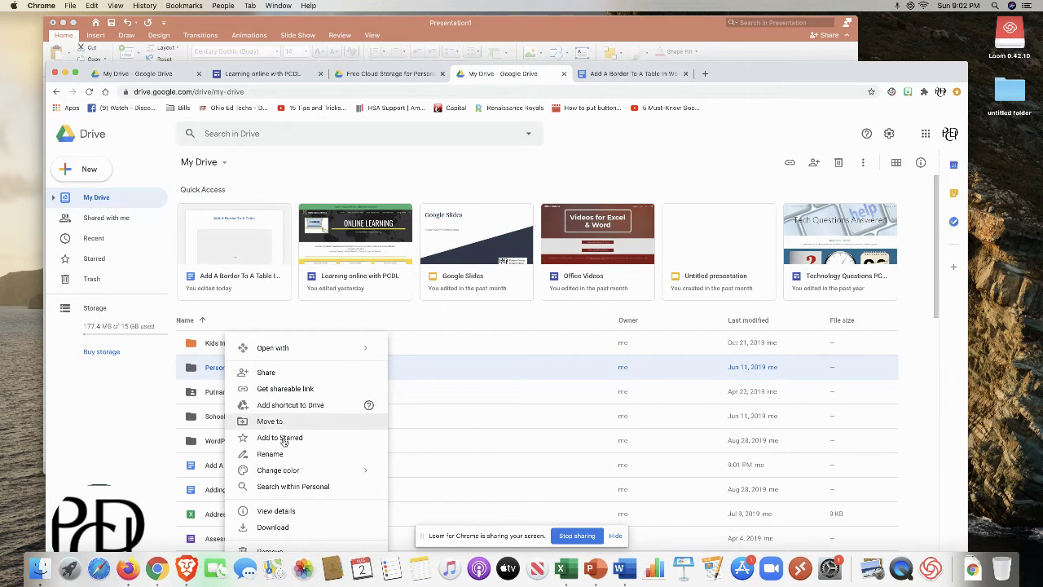
pyautogui.moveTo(298, 471)
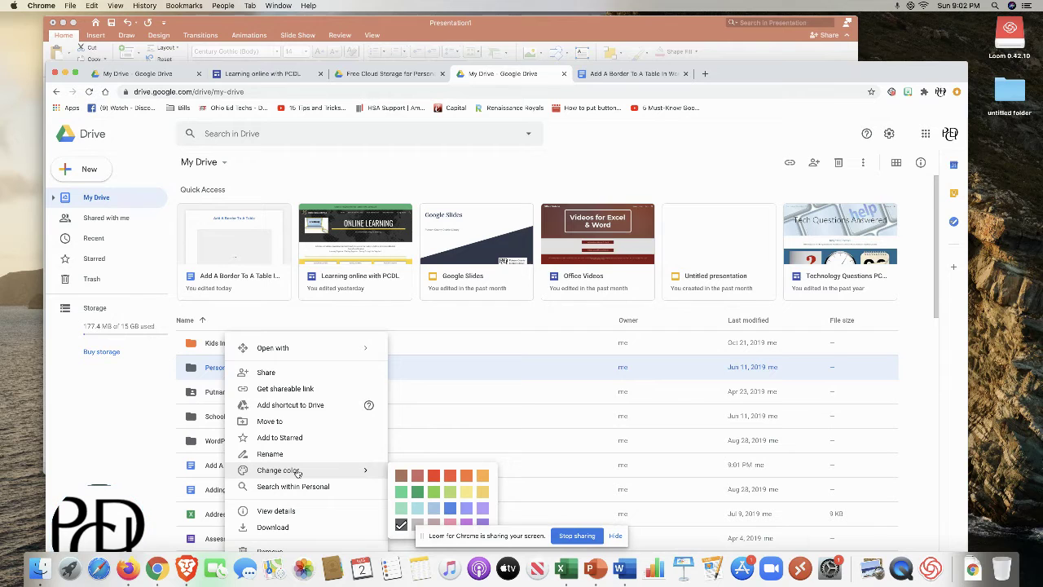
pyautogui.click(431, 493)
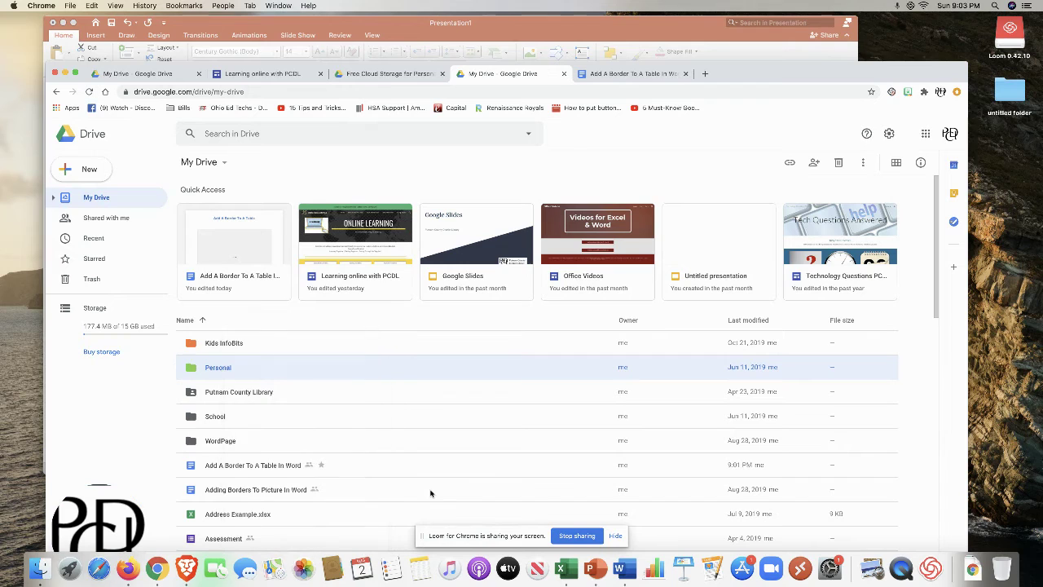
# - Set the date column of the My Drive file list to Last opened by me
pyautogui.click(363, 423)
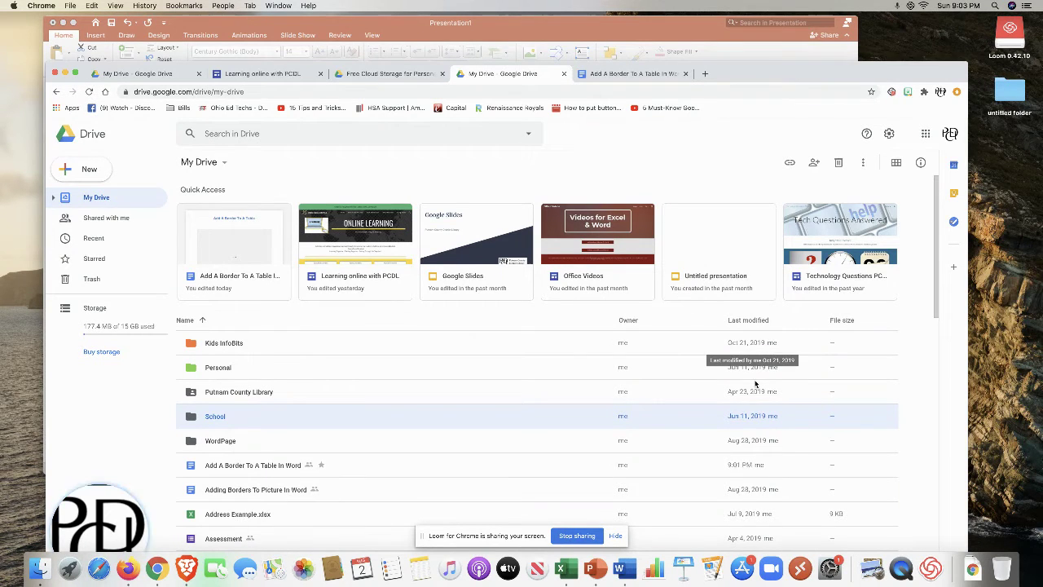
pyautogui.click(774, 322)
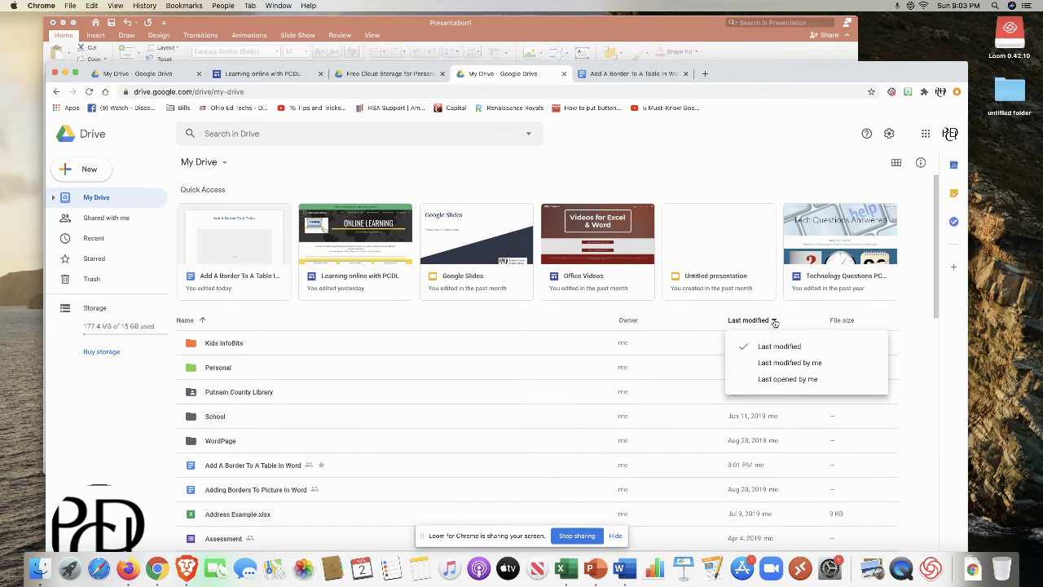
pyautogui.click(780, 381)
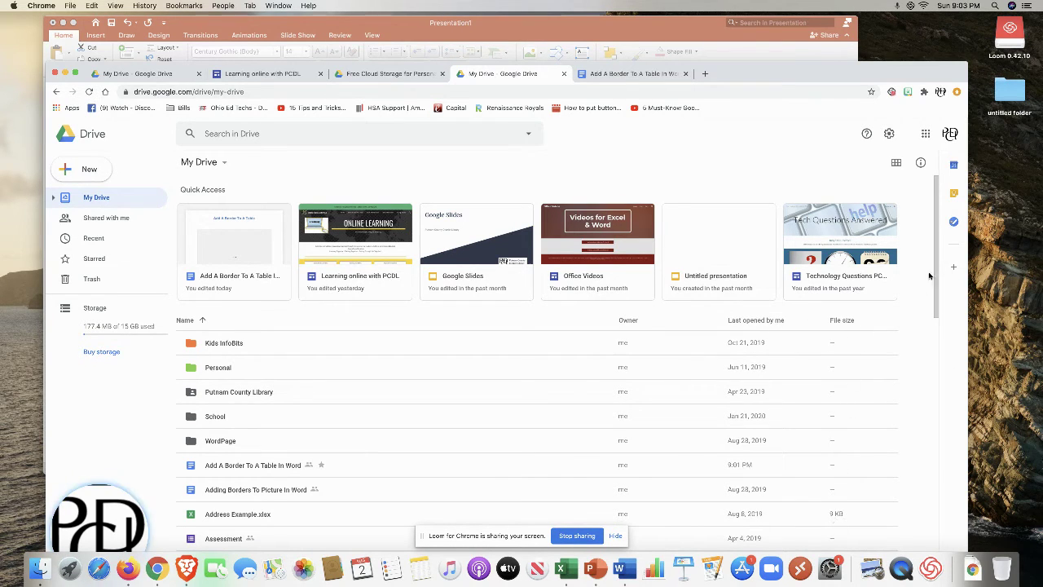
pyautogui.moveTo(931, 277); pyautogui.dragTo(880, 266)
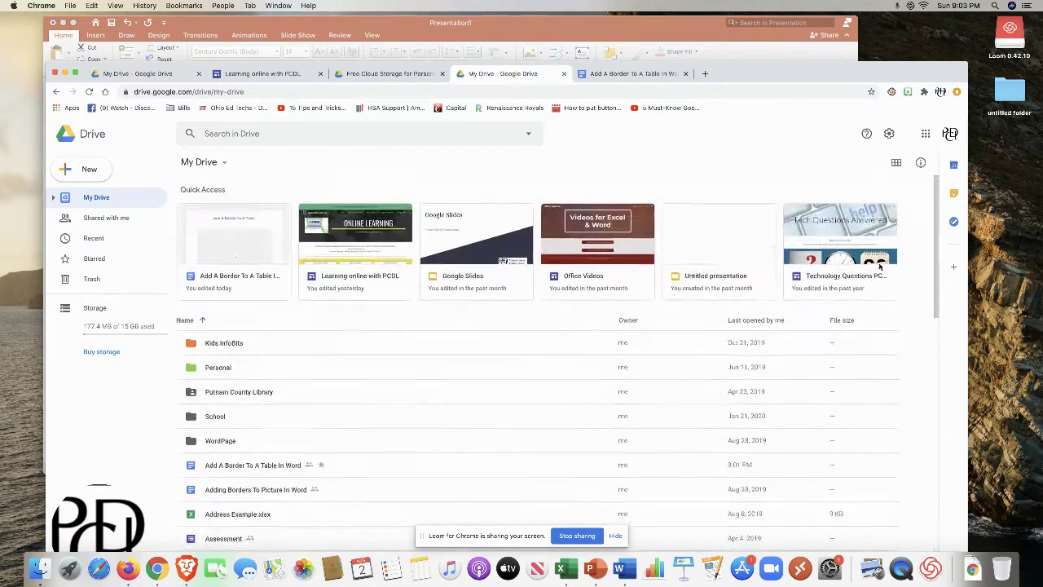
# - Switch to PowerPoint and show slide 8, Finding Files with Folders
pyautogui.click(569, 29)
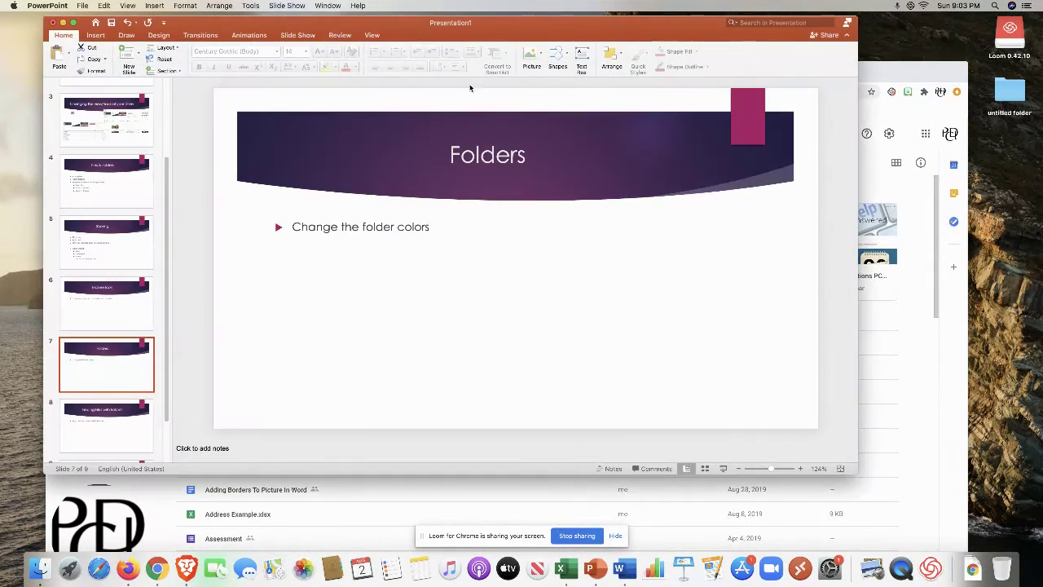
pyautogui.click(122, 422)
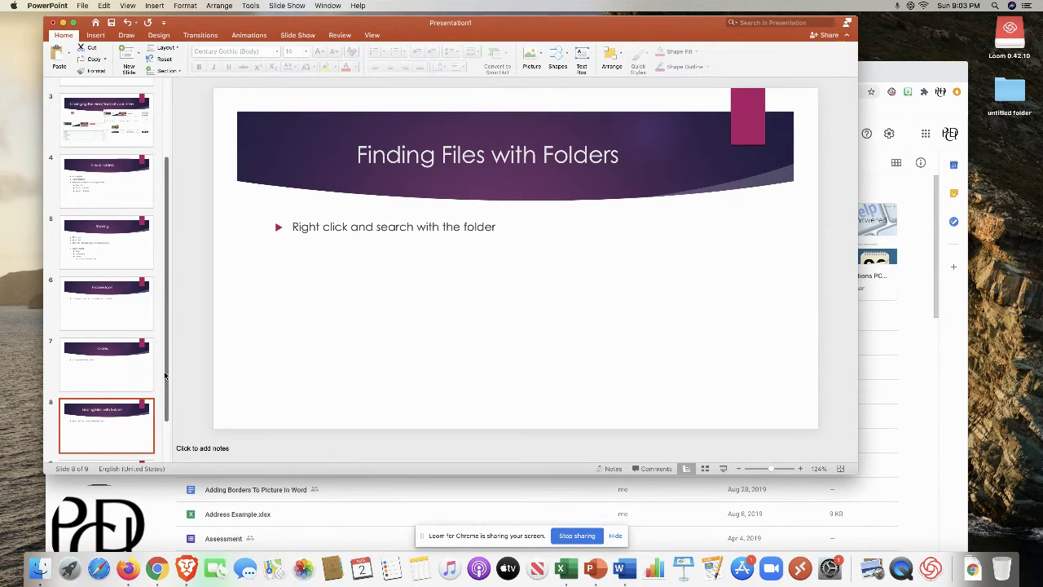
pyautogui.scroll(-3, 171, 369)
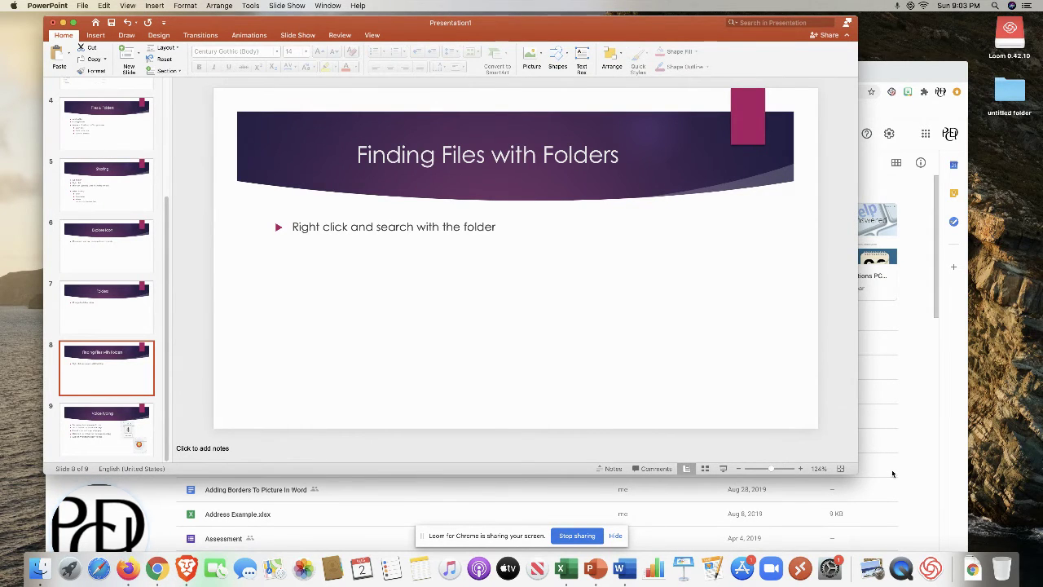
# - Switch to Drive in Chrome, run a search within the Kids InfoBits folder, and go back to My Drive
pyautogui.click(892, 474)
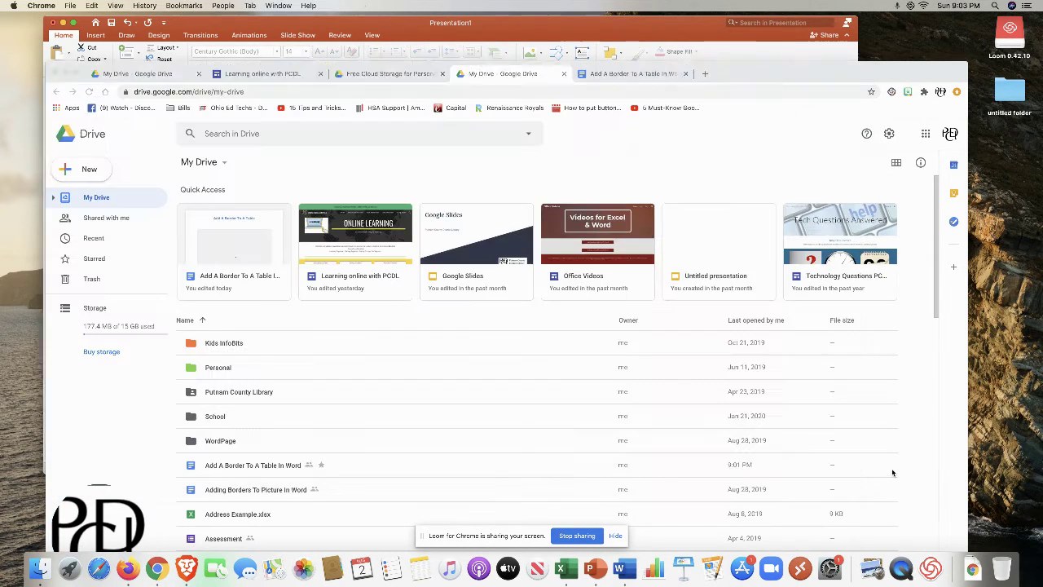
pyautogui.rightClick(232, 345)
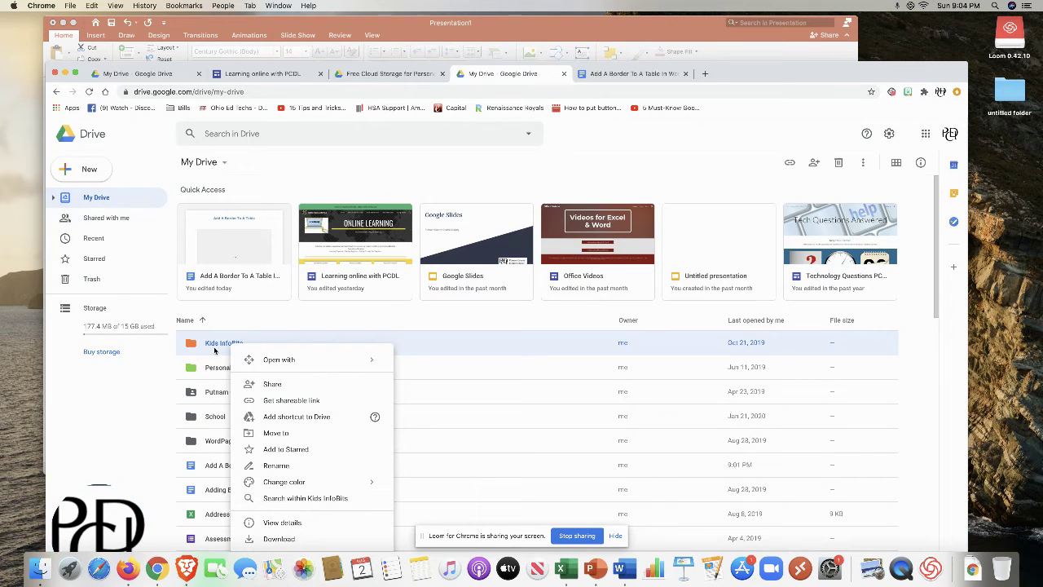
pyautogui.click(295, 498)
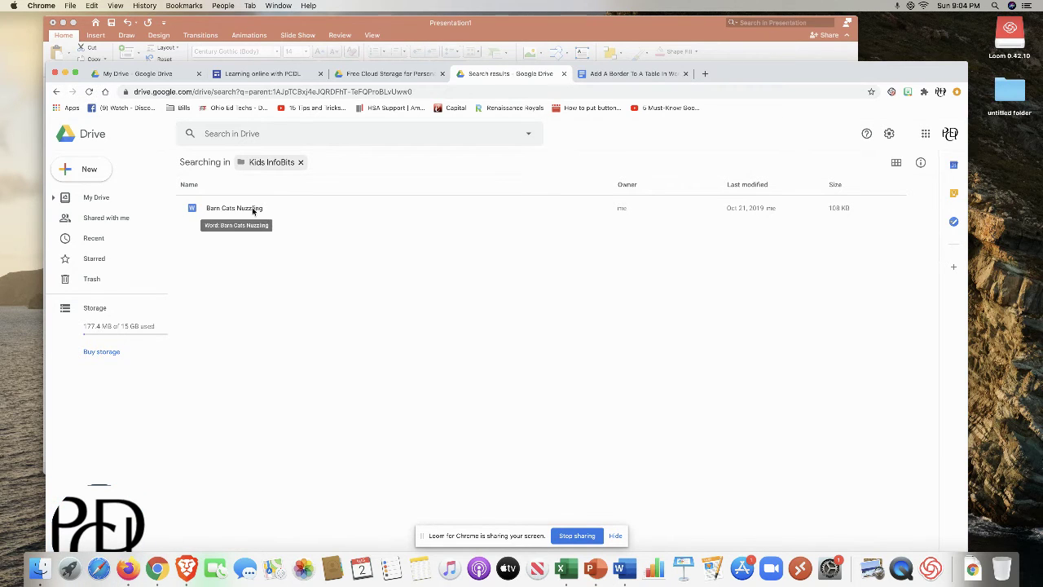
pyautogui.click(387, 74)
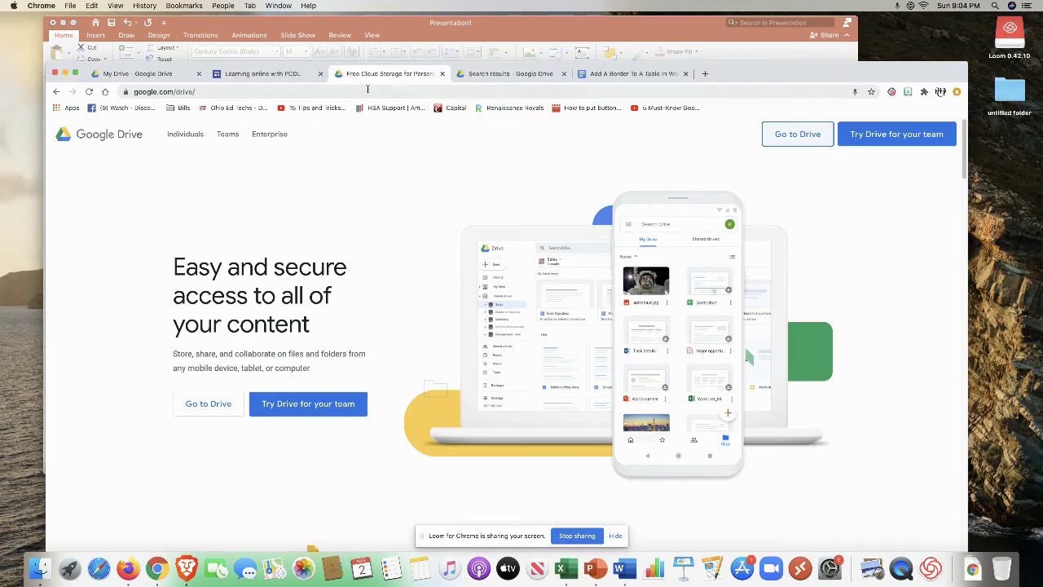
pyautogui.hotkey('ctrl', 'Tab')
pyautogui.click(55, 91)
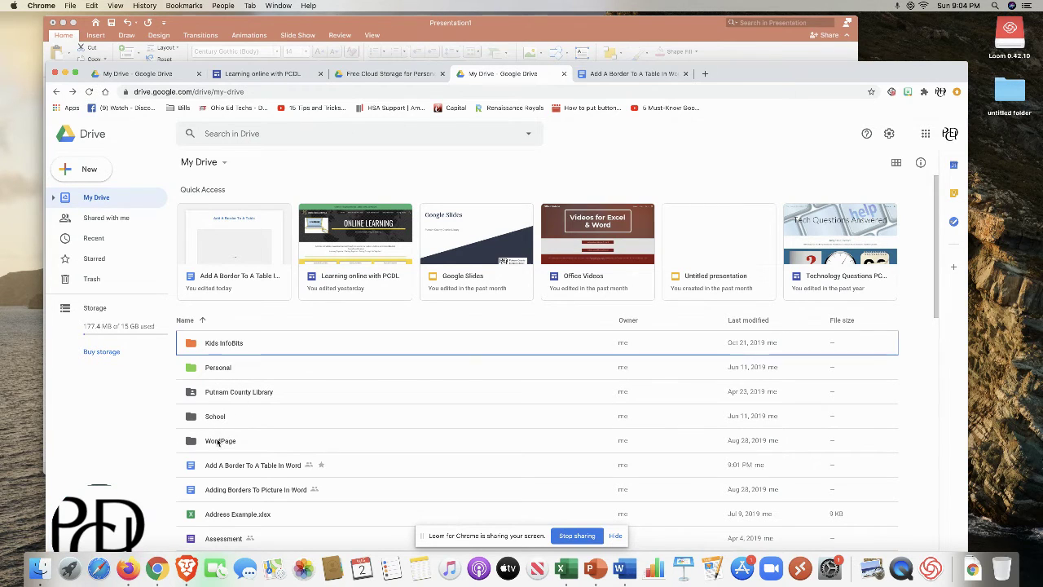
# - Search within the WordPage folder for "margins" and return to My Drive
pyautogui.rightClick(217, 441)
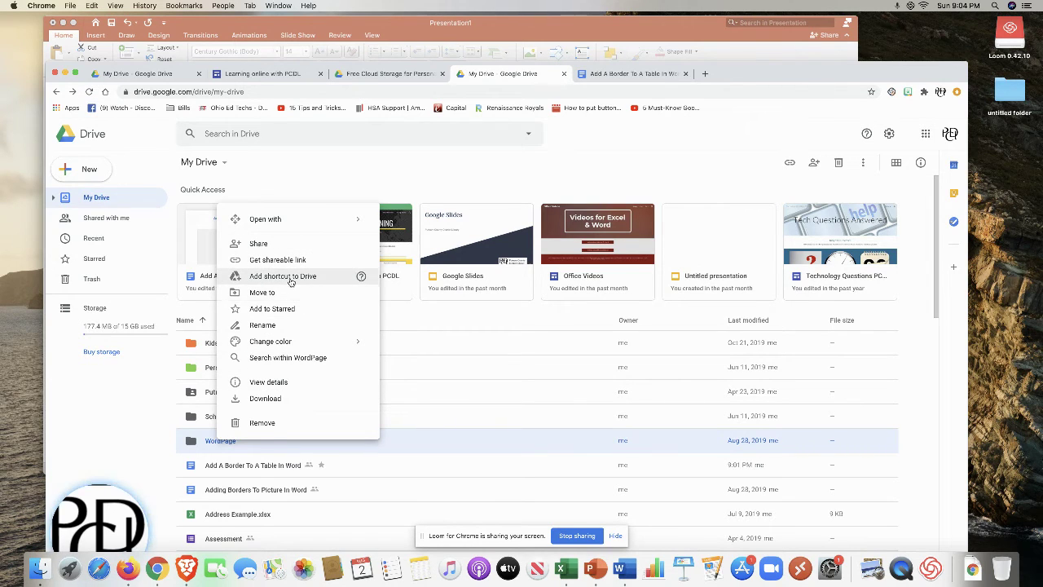
pyautogui.click(295, 357)
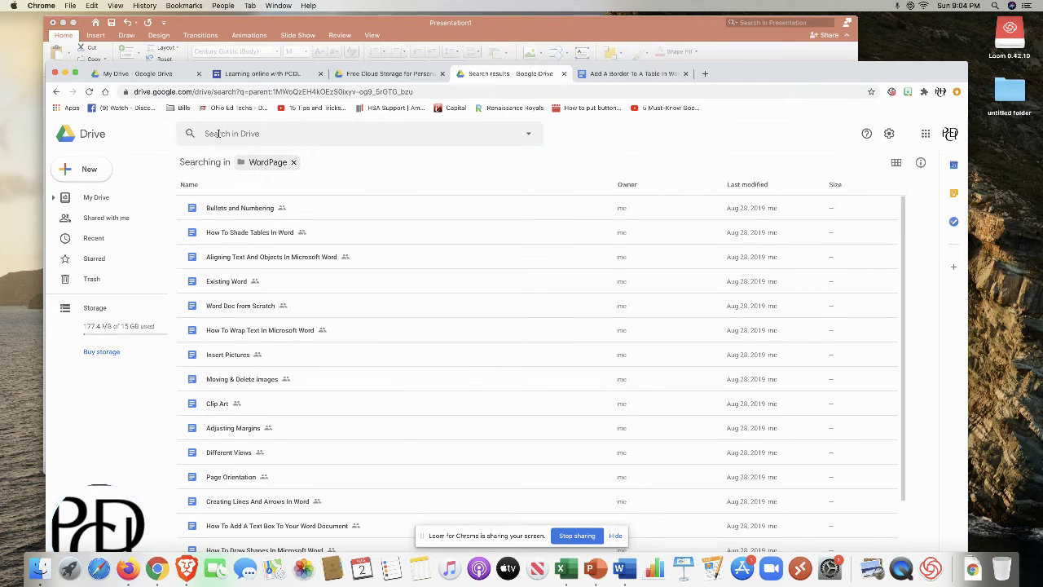
pyautogui.click(218, 134)
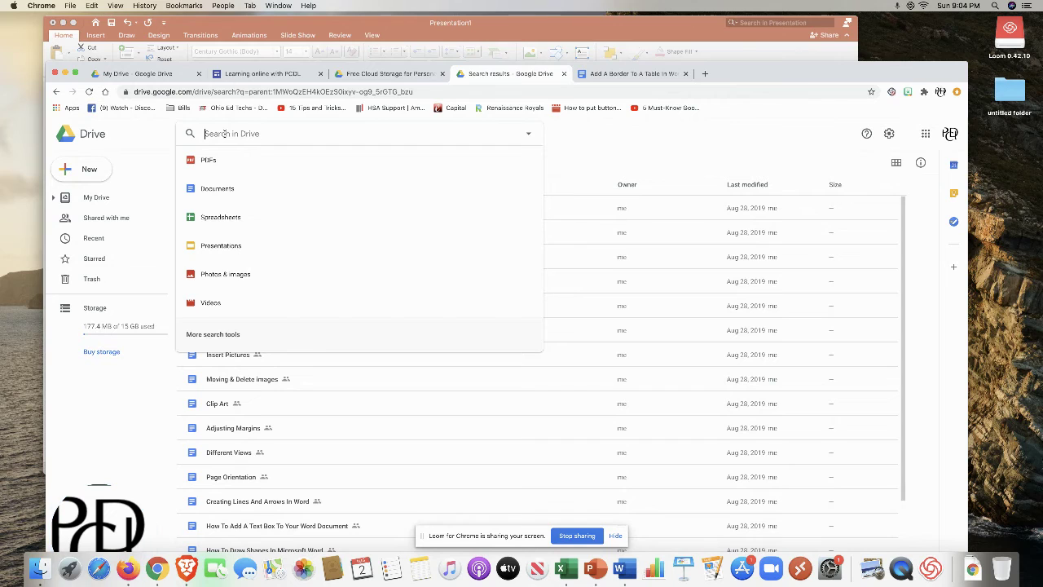
pyautogui.write('m')
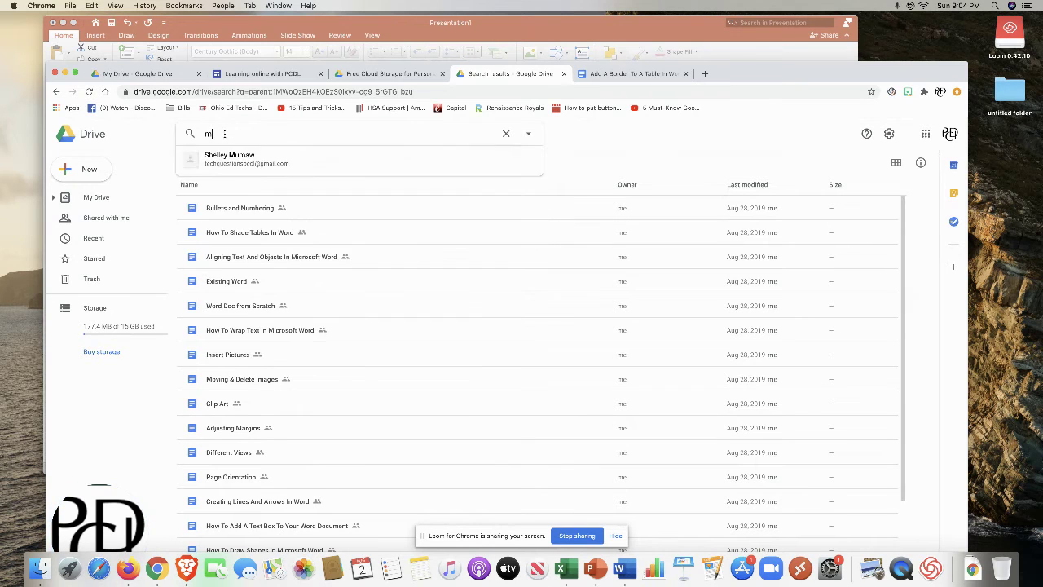
pyautogui.write('argins')
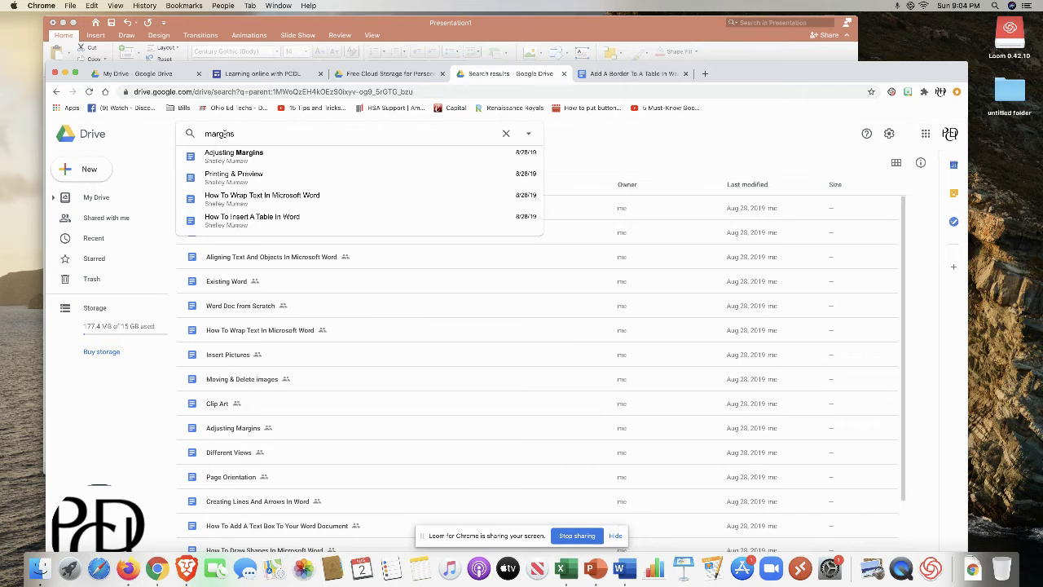
pyautogui.press('Return')
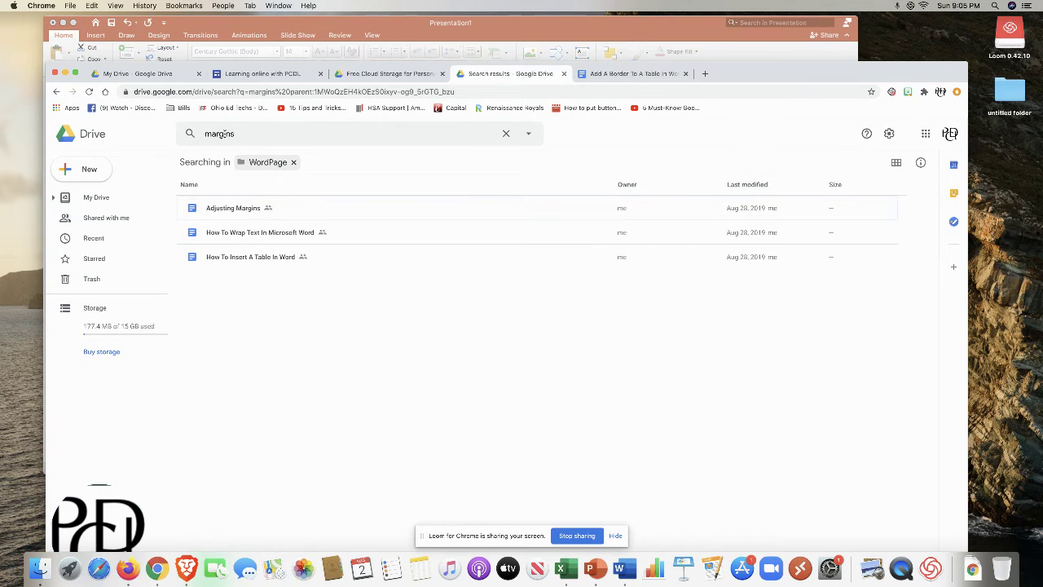
pyautogui.click(56, 93)
pyautogui.click(55, 93)
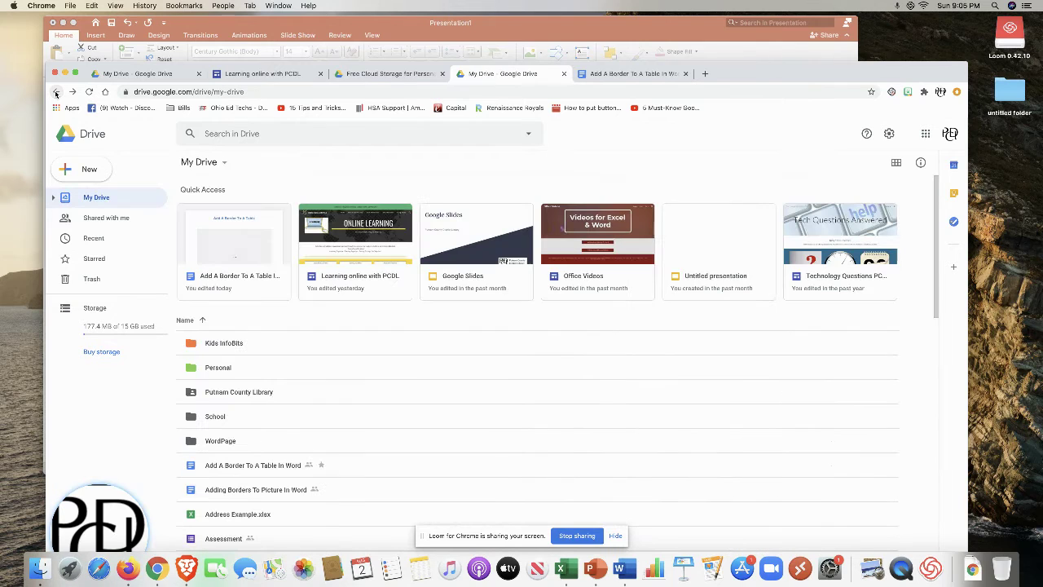
# - Switch to PowerPoint and show slide 9, Voice typing
pyautogui.click(568, 39)
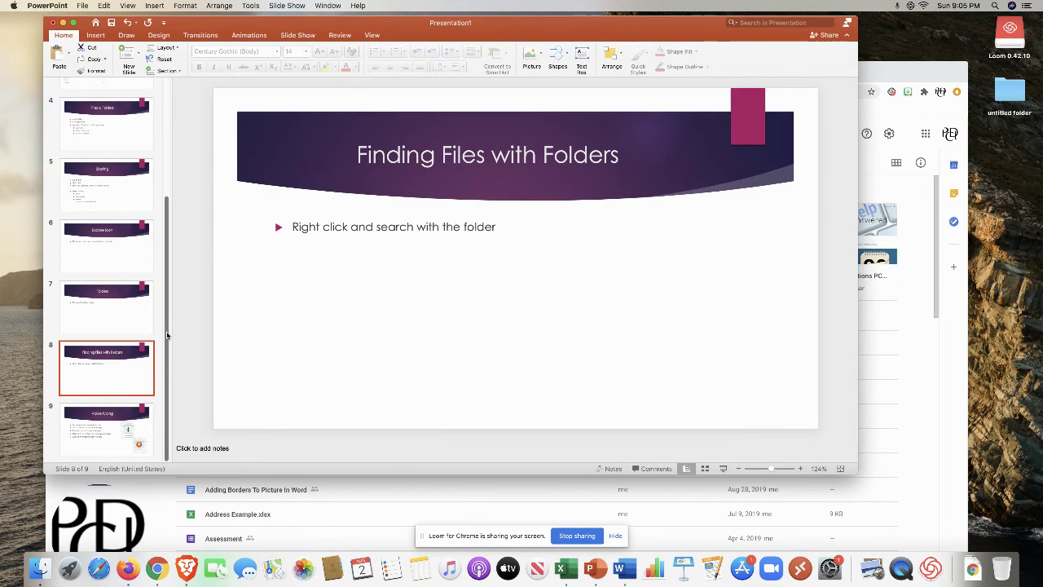
pyautogui.click(106, 431)
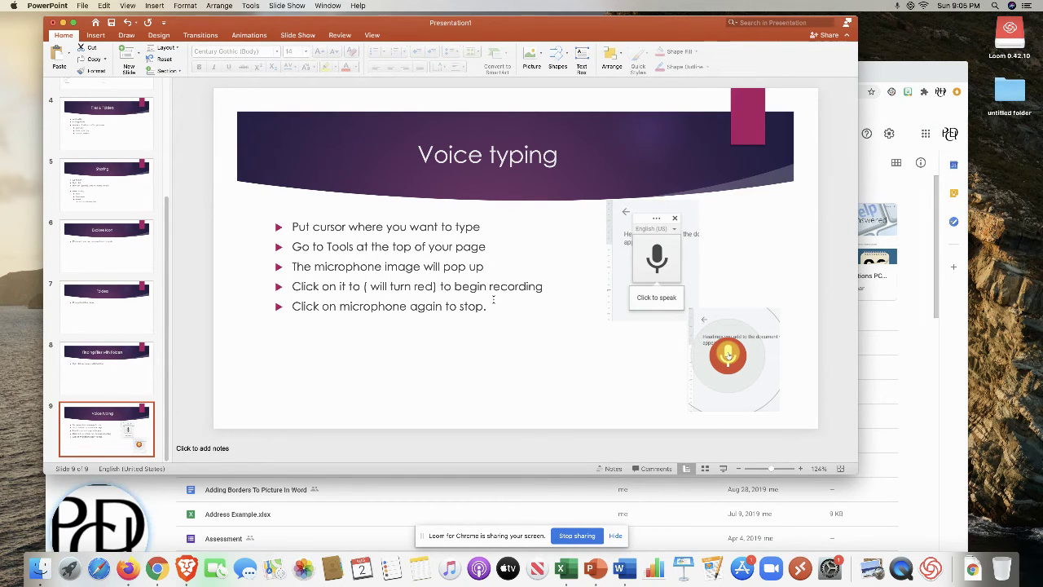
# - Switch to Google Drive in Chrome and create a new blank Google Docs document in My Drive
pyautogui.click(898, 313)
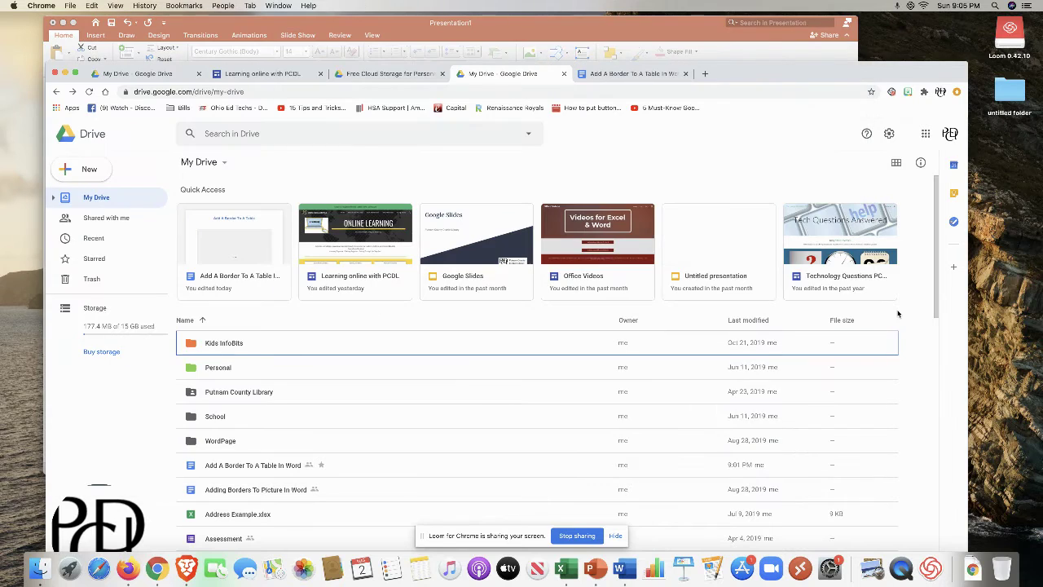
pyautogui.click(92, 168)
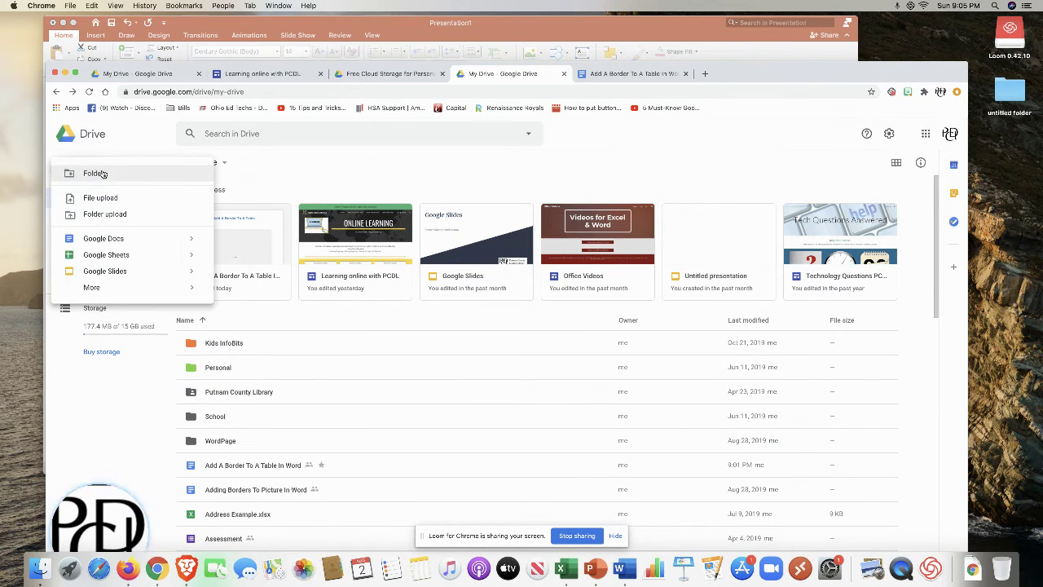
pyautogui.click(127, 240)
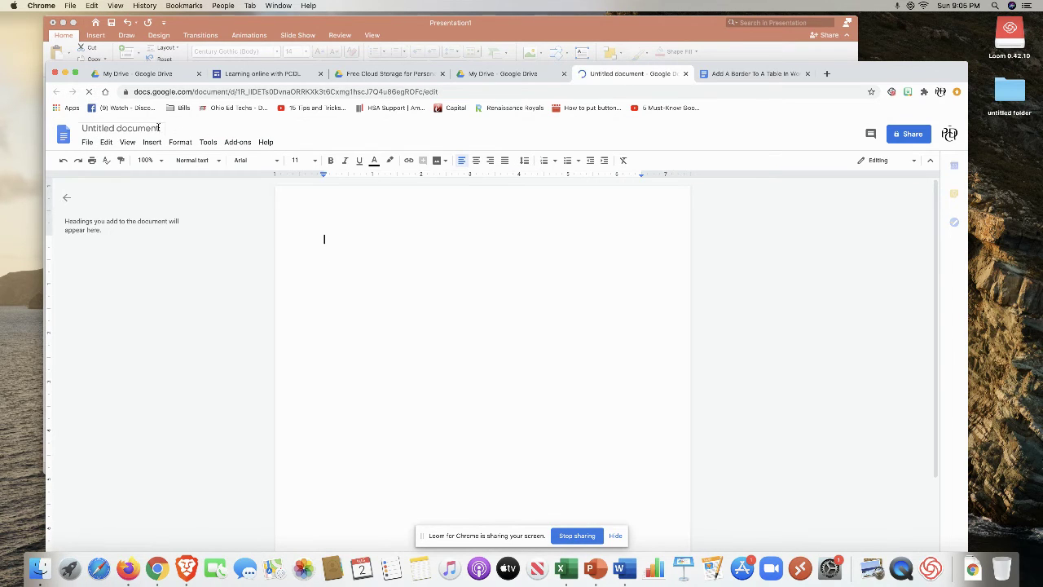
pyautogui.click(85, 128)
pyautogui.click(63, 135)
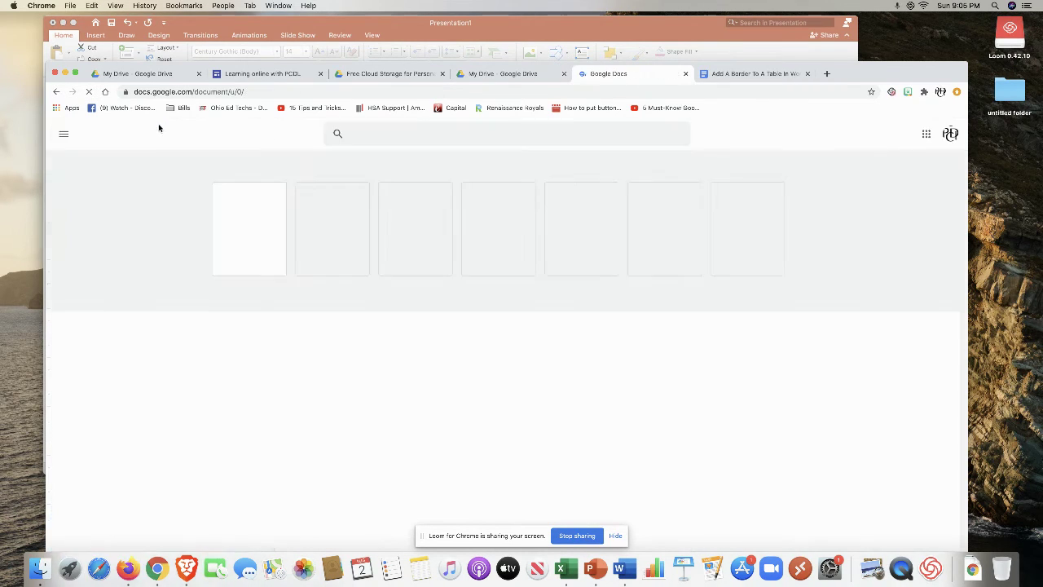
pyautogui.click(57, 91)
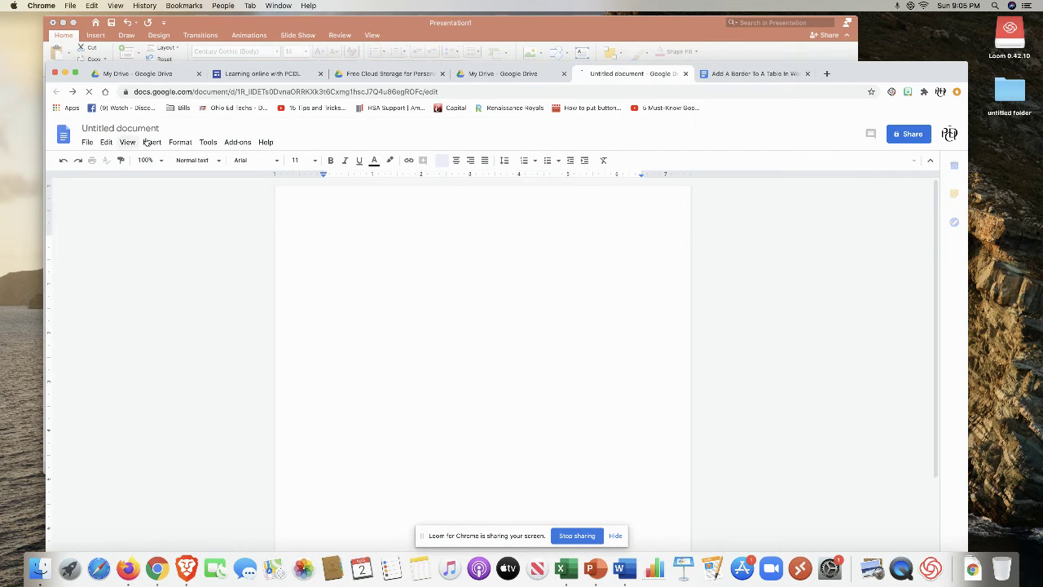
# - Rename the untitled document as Sample and place the cursor in its body
pyautogui.click(147, 128)
pyautogui.write('S')
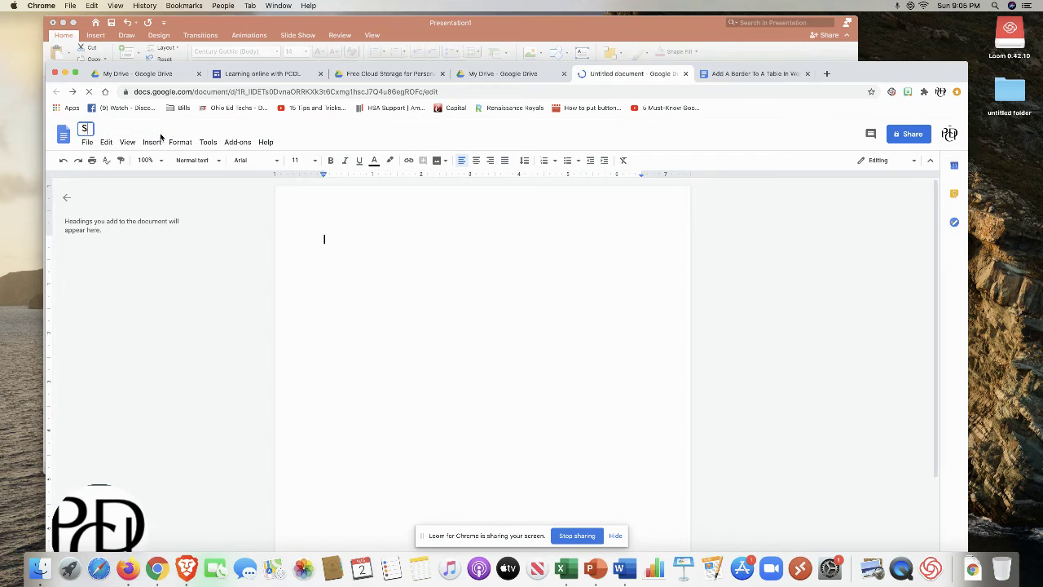
pyautogui.write('ample')
pyautogui.click(324, 240)
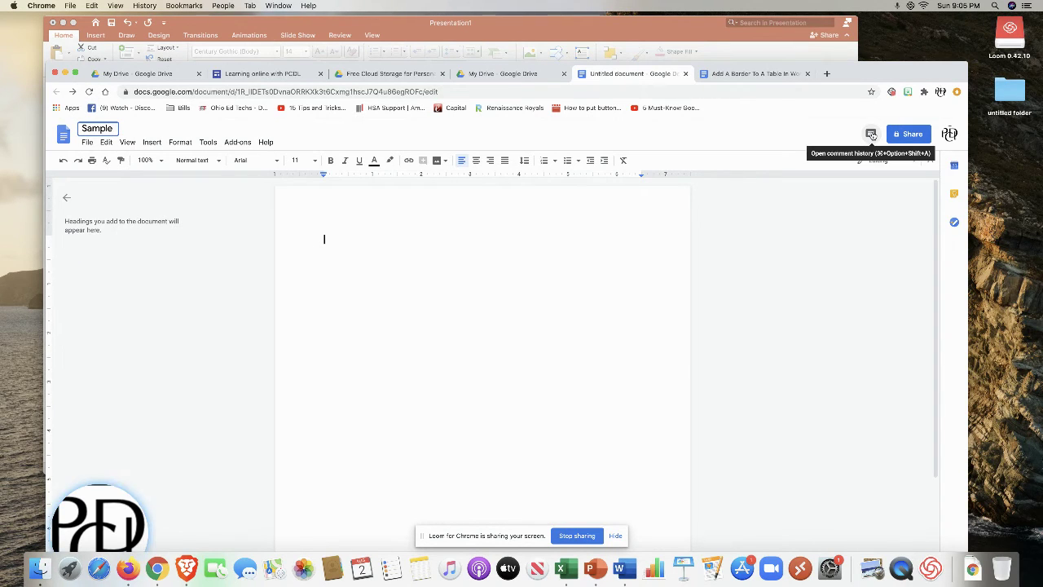
# - Below several blank lines, use Voice typing to dictate a sentence about speech appearing on paper and a Putnam County District Library thank-you, and stop recording
pyautogui.click(208, 142)
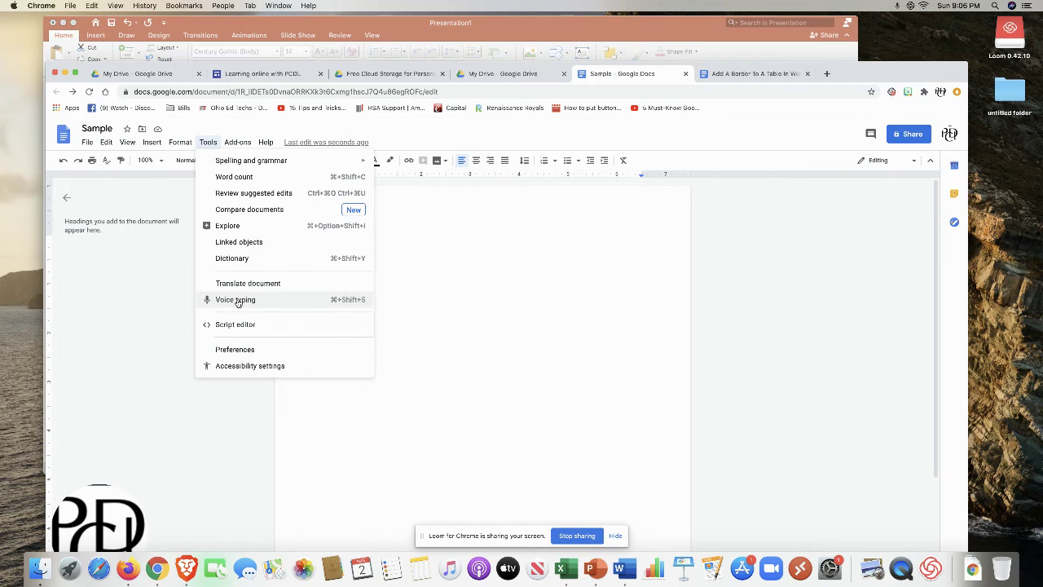
pyautogui.click(237, 299)
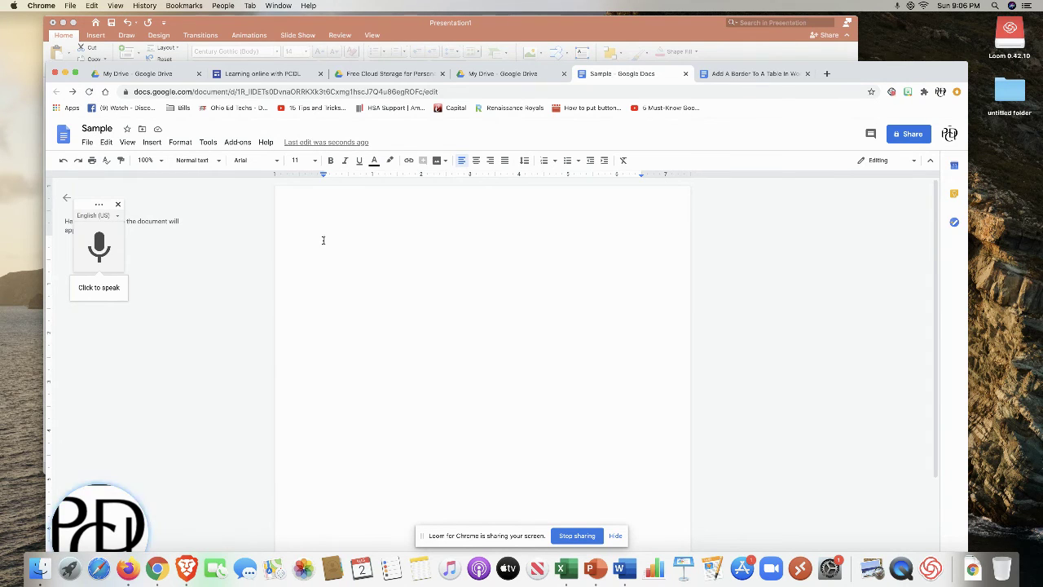
pyautogui.press('Return')
pyautogui.press('Return')
pyautogui.press('Return')
pyautogui.click(97, 259)
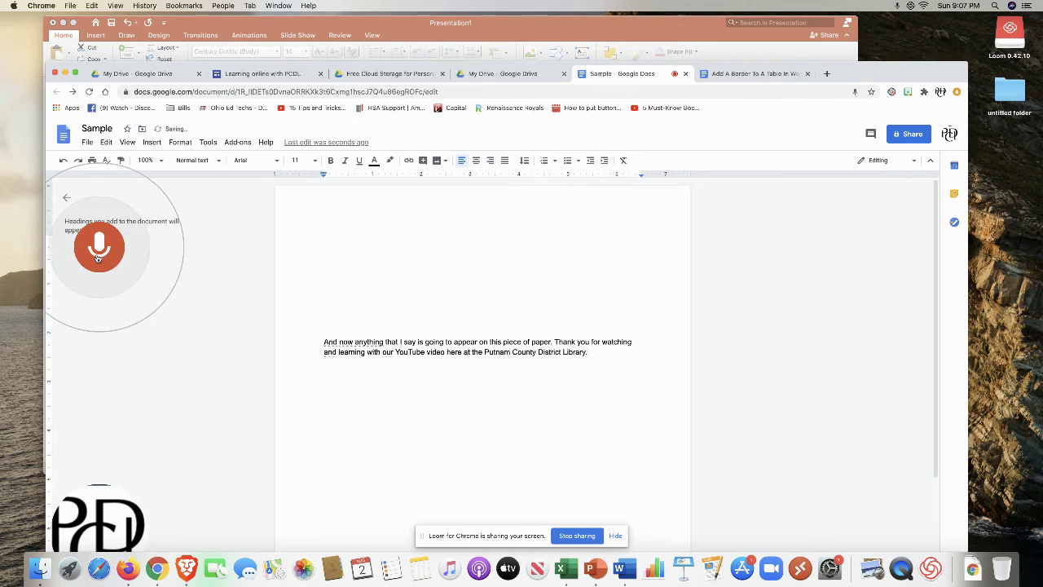
pyautogui.click(98, 258)
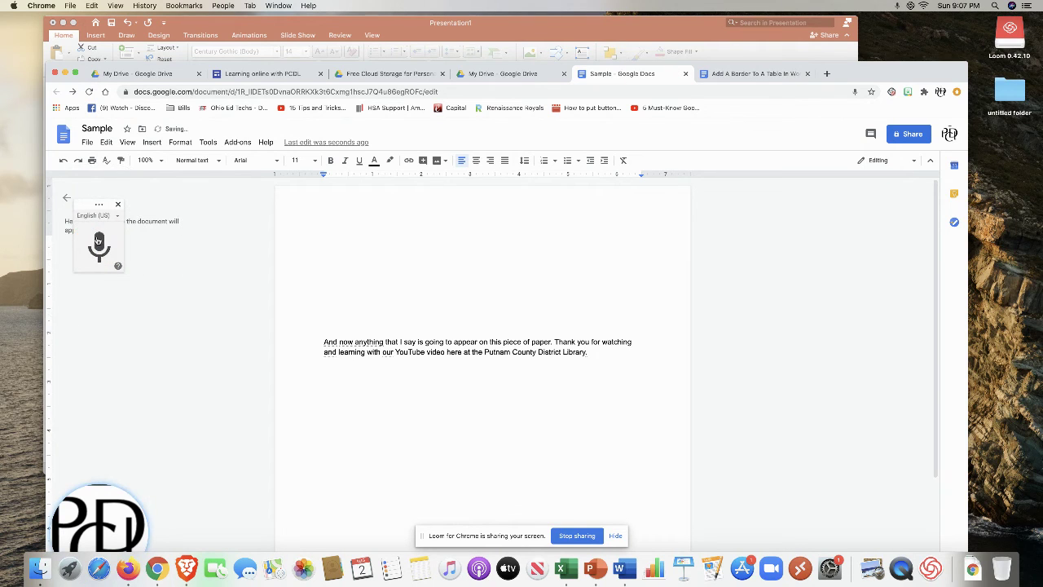